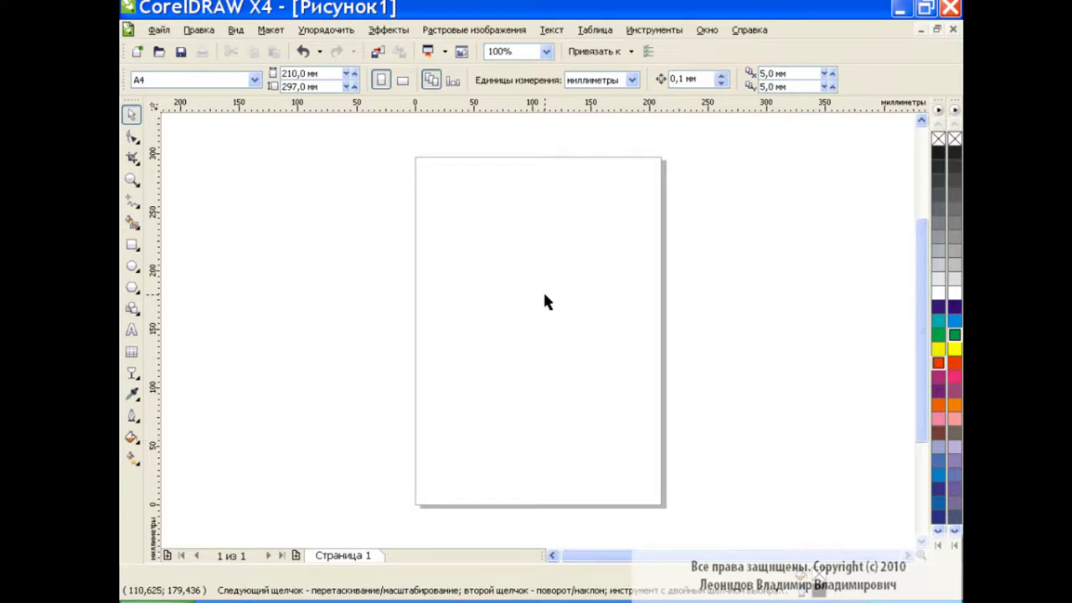
Step: Draw a rectangle, round its corners fully into a pill, and widen it
left_click(132, 244)
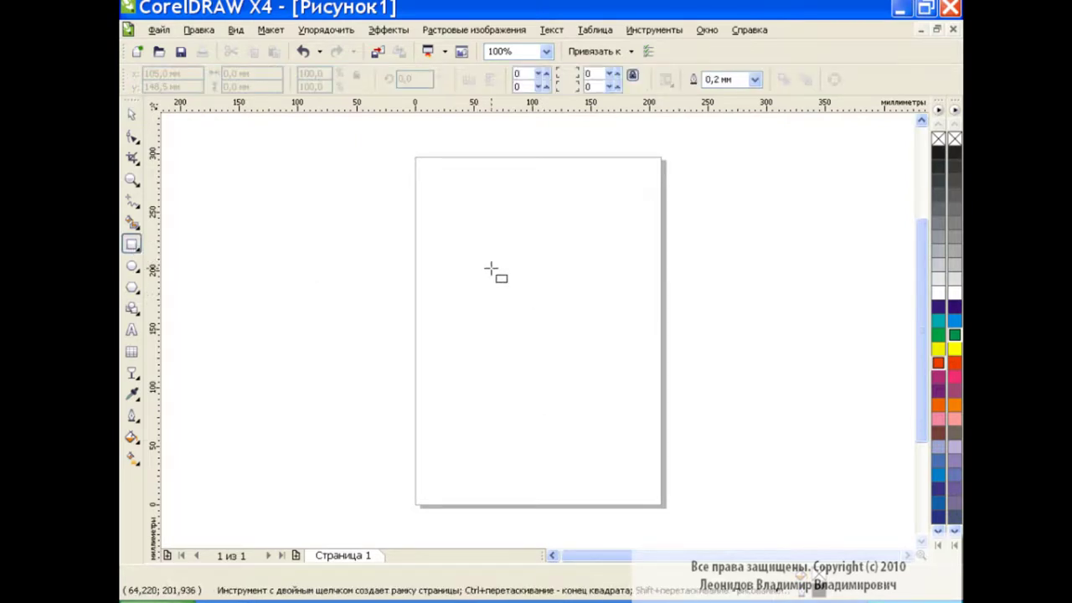
left_click_drag(465, 261, 659, 314)
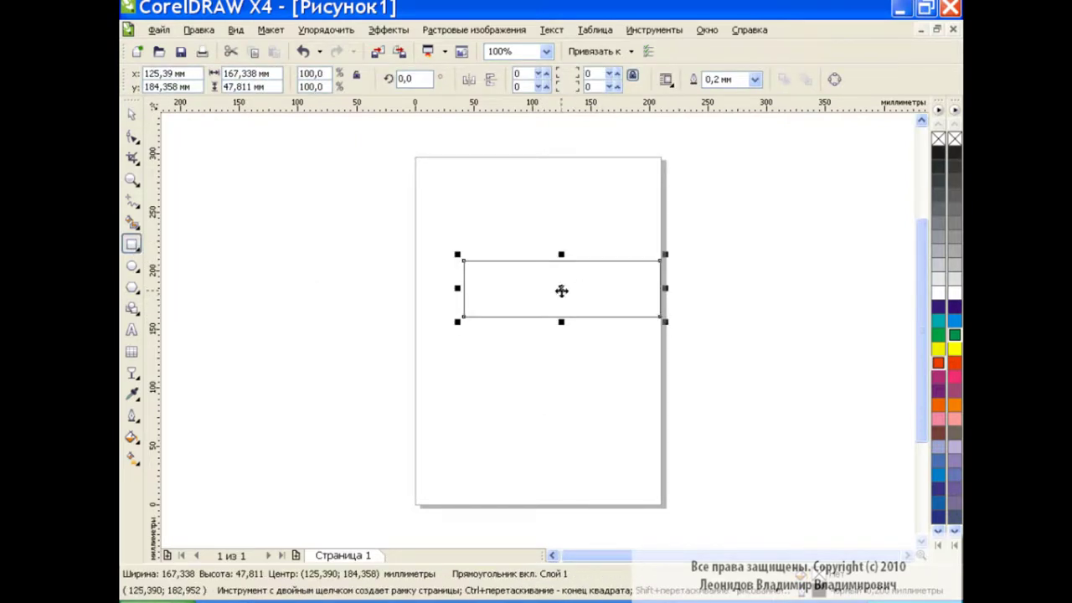
left_click_drag(560, 290, 543, 290)
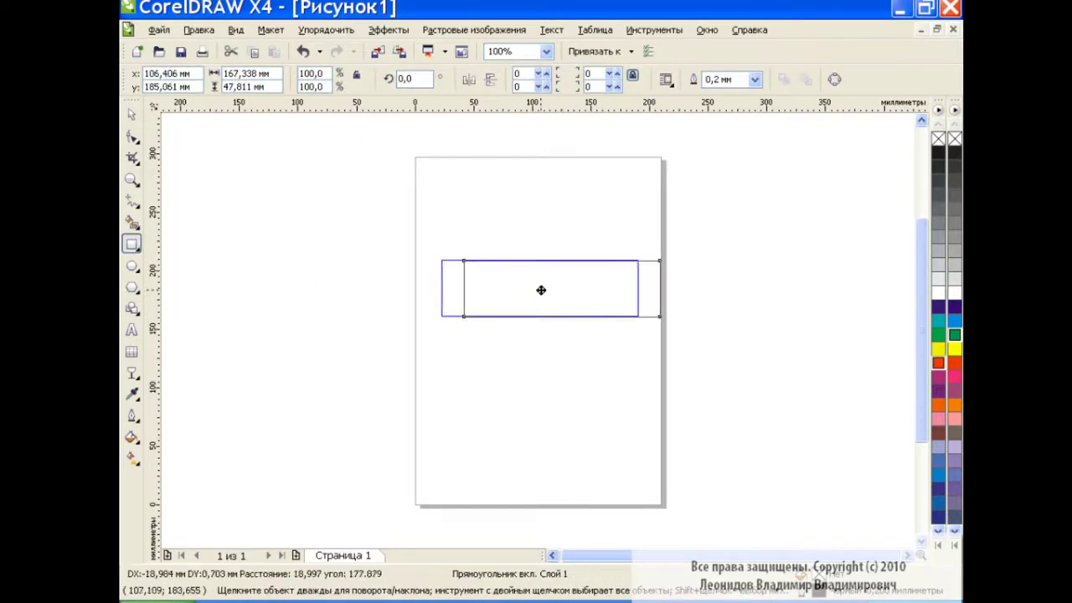
left_click(142, 143)
left_click_drag(449, 260, 485, 261)
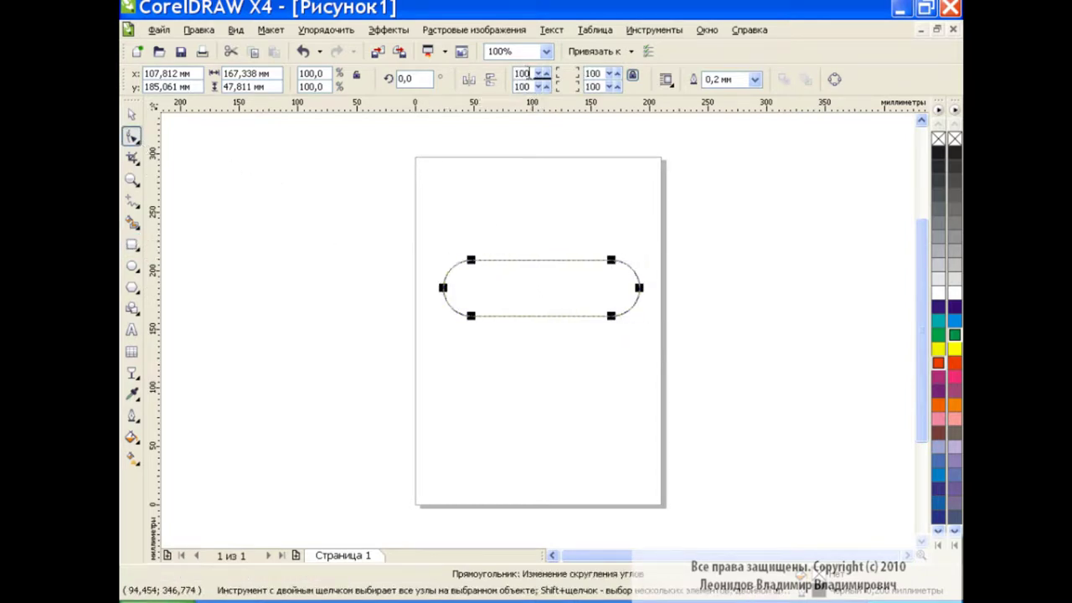
left_click_drag(527, 74, 510, 74)
left_click(131, 114)
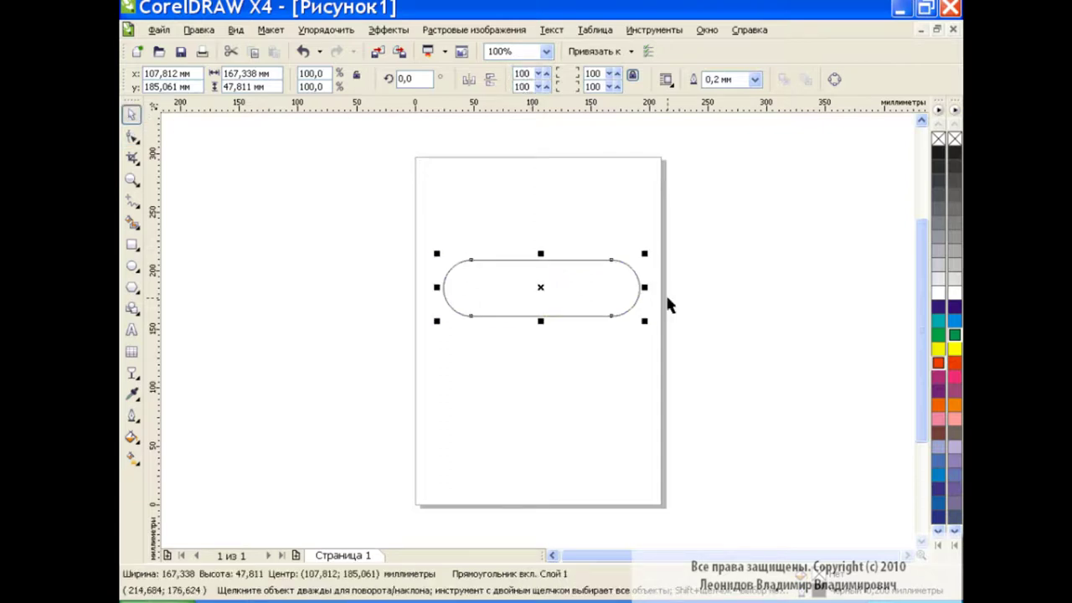
left_click_drag(639, 287, 674, 286)
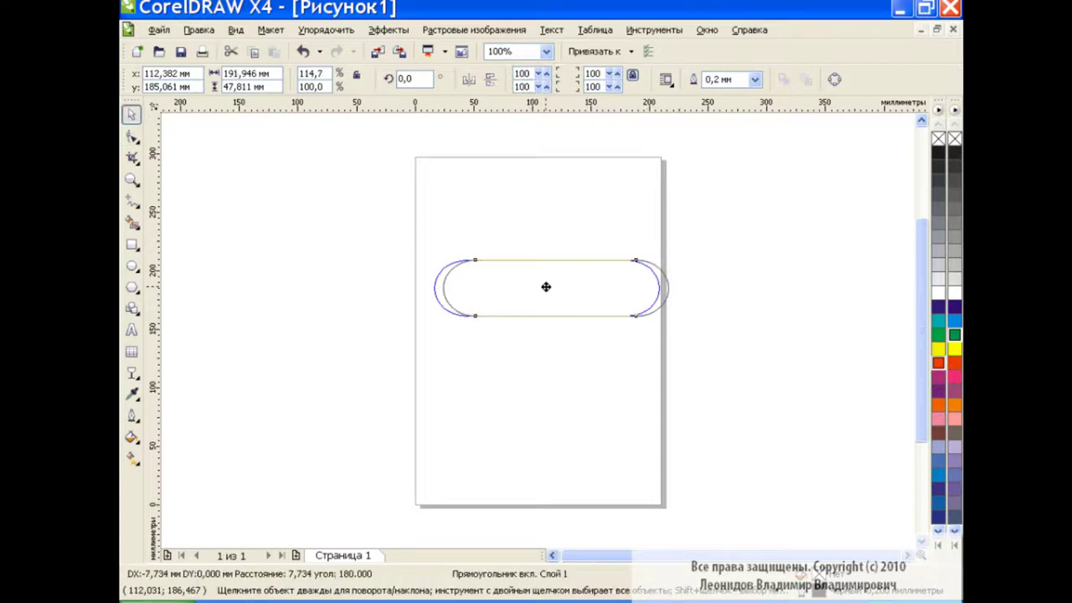
left_click_drag(555, 283, 545, 287)
Step: Paste a smaller, half-height copy inside the pill's top and centre both horizontally
left_click(274, 52)
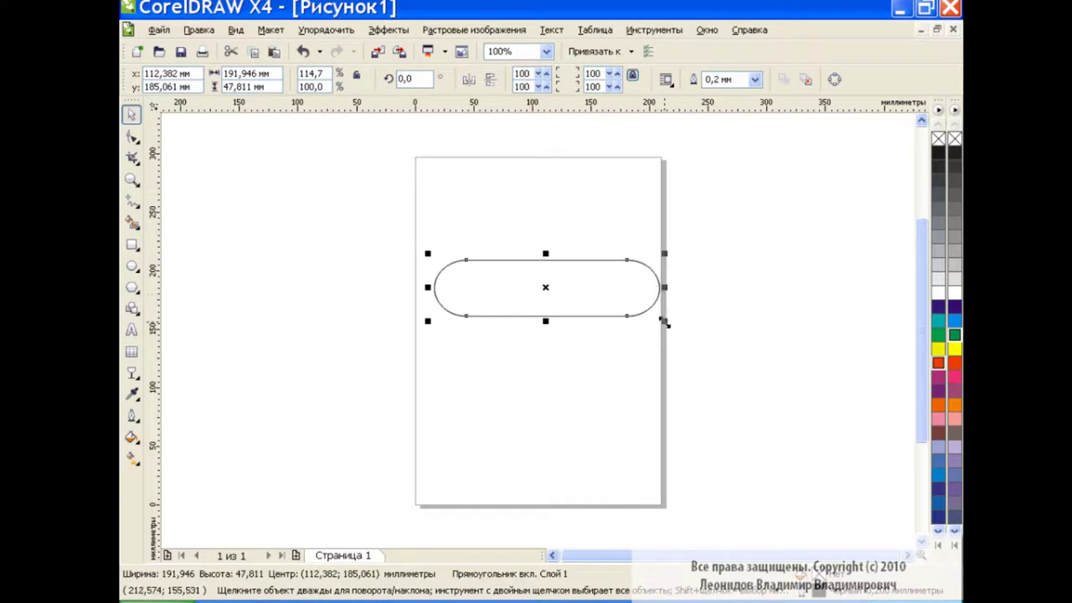
left_click_drag(665, 321, 595, 304)
mouse_move(510, 302)
left_mouse_down()
mouse_move(510, 283)
mouse_move(546, 272)
mouse_move(534, 272)
left_mouse_up()
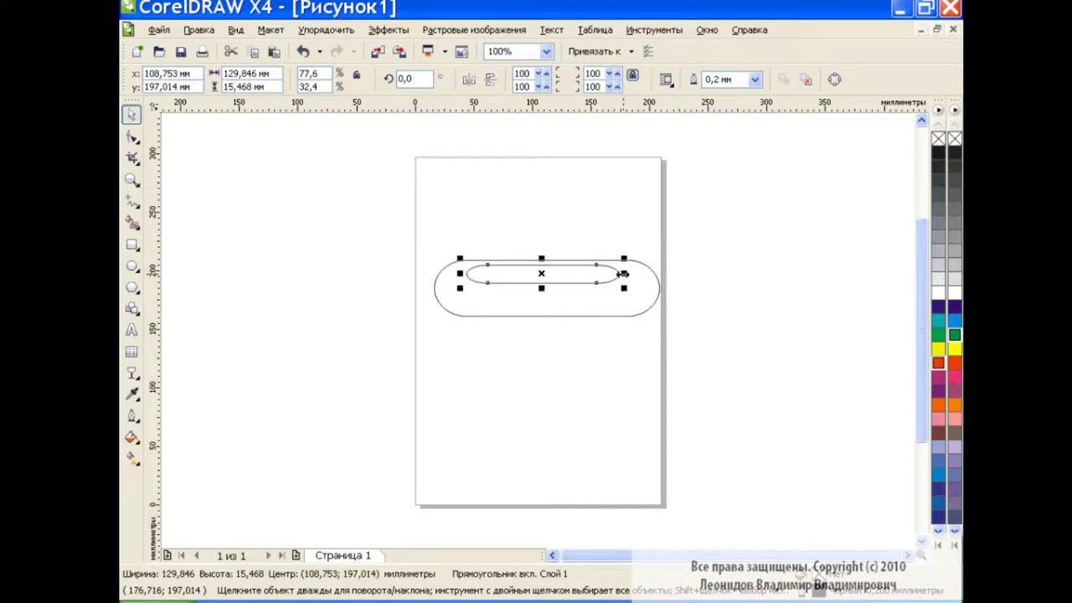
left_click_drag(609, 274, 634, 274)
left_click_drag(414, 228, 618, 347)
key("ctrl+shift+a")
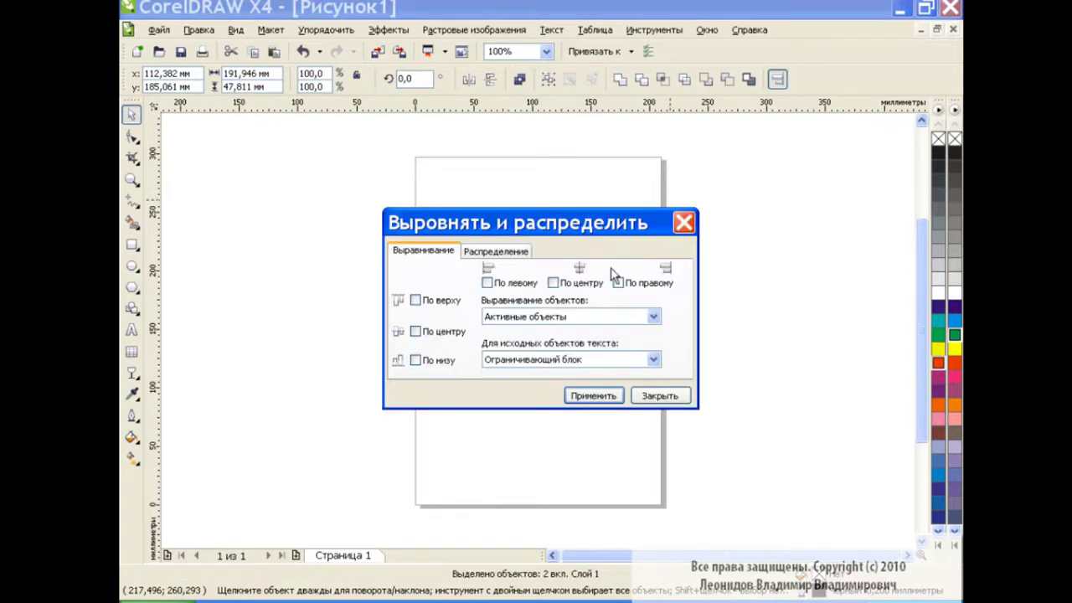
left_click(658, 395)
left_click(711, 344)
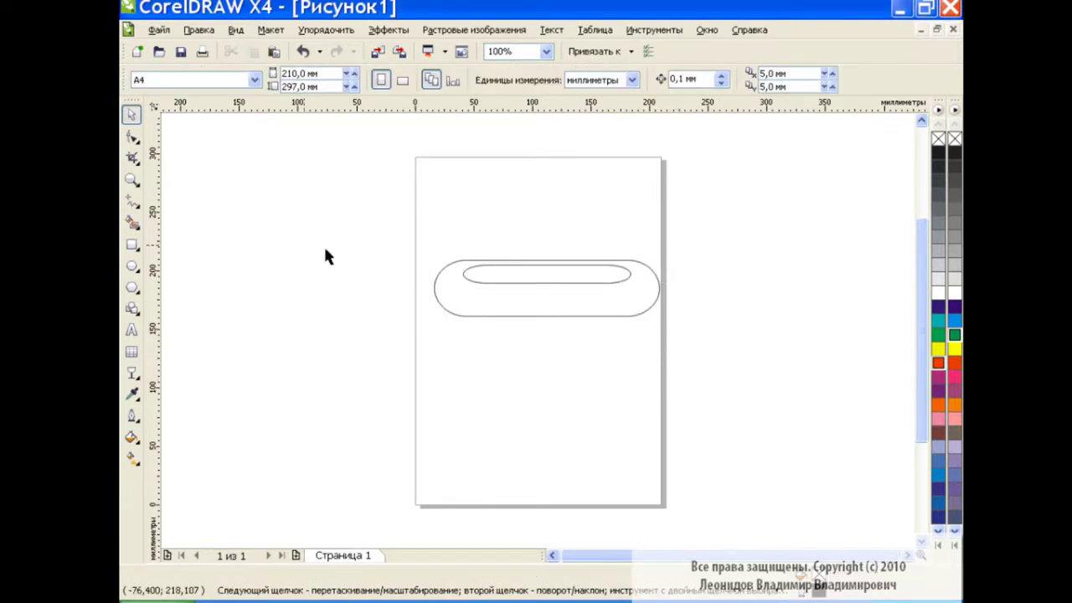
Step: Draw a thin rectangle, convert it to curves, and pull its top nodes inward into a trapezoid
left_click(132, 244)
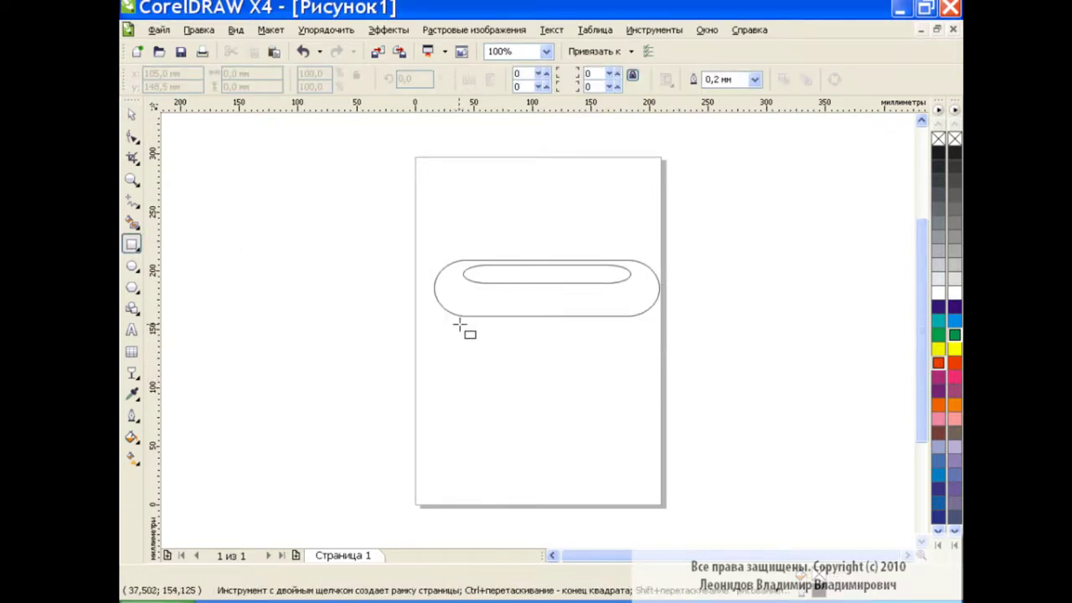
left_click_drag(454, 325, 641, 343)
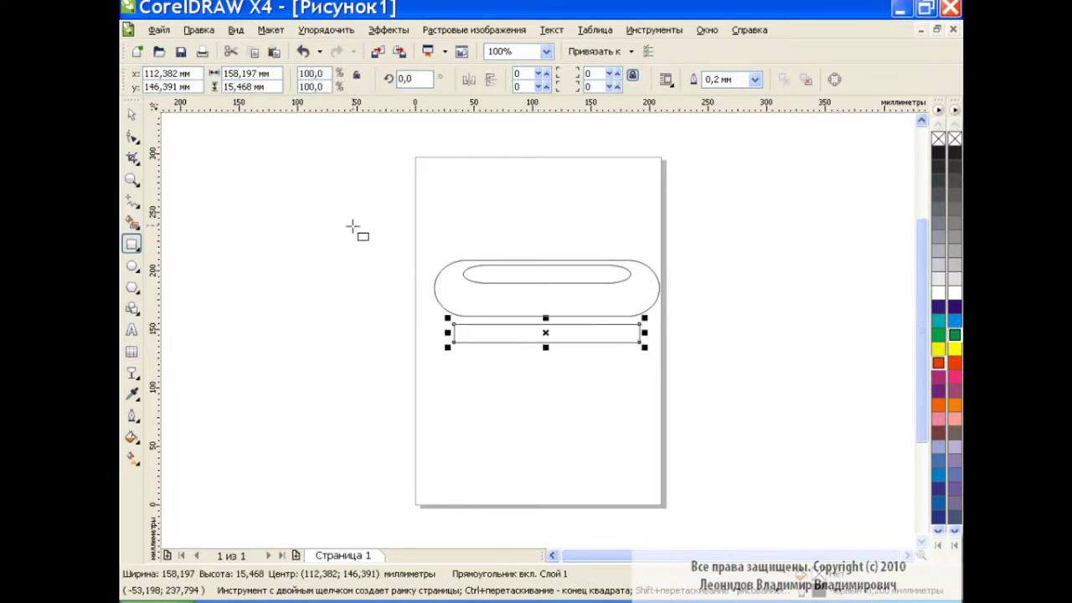
left_click(834, 79)
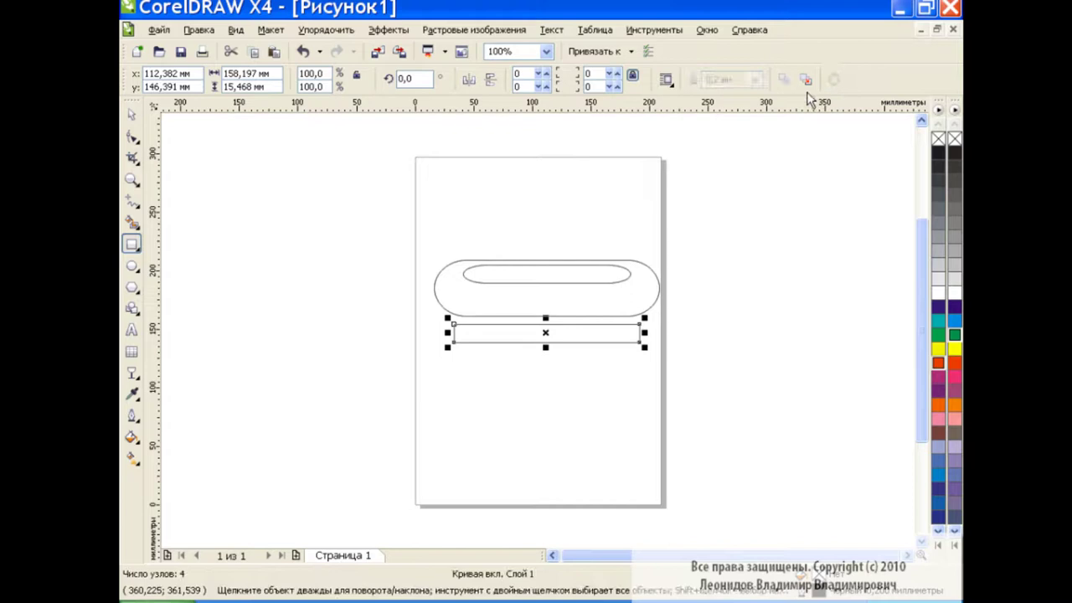
left_click(132, 135)
left_click(454, 326)
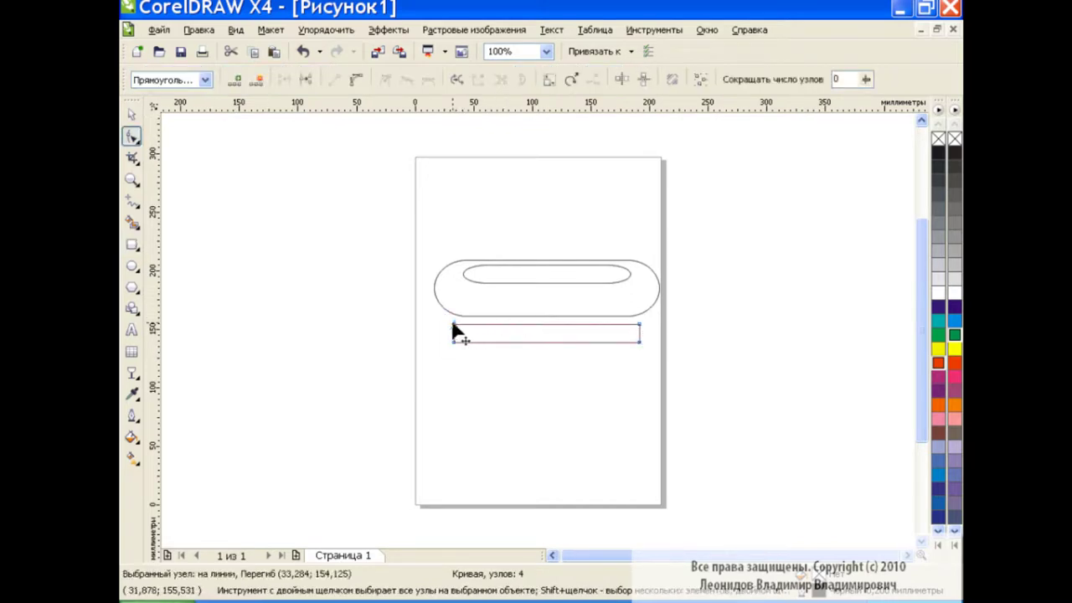
left_click(639, 325, "shift")
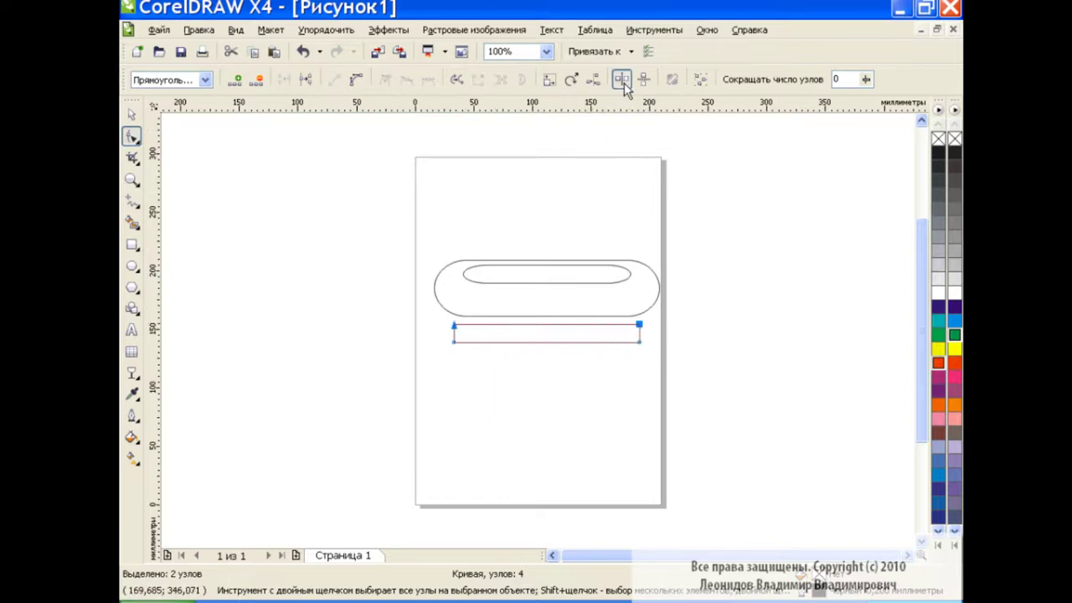
left_click_drag(639, 325, 580, 328)
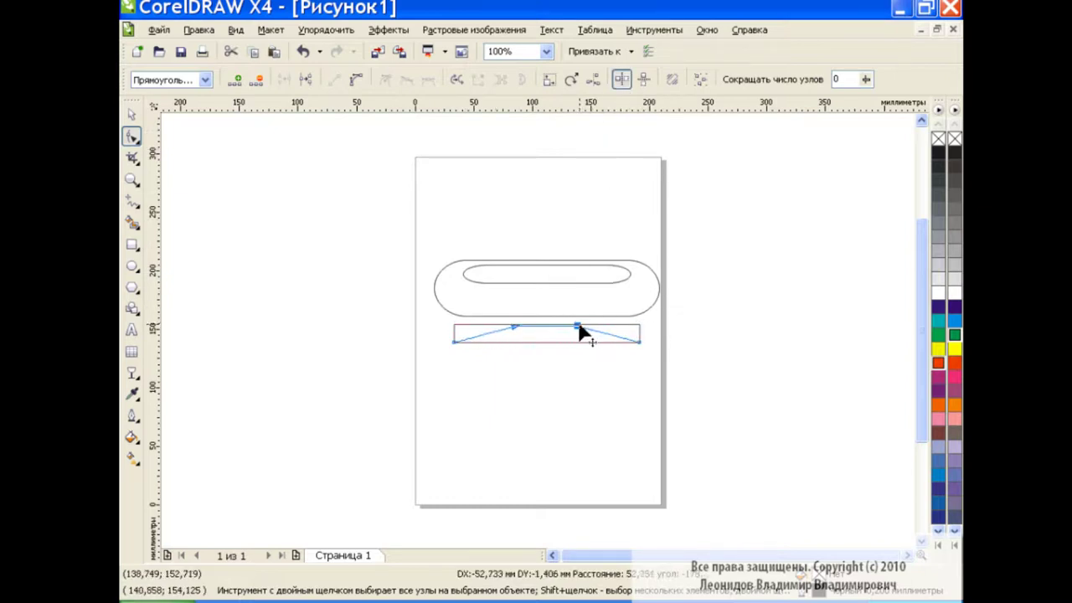
Step: Flatten the trapezoid, move it into the pill's bottom, and centre all three shapes horizontally
key("space")
left_click_drag(546, 321, 545, 304)
left_click_drag(414, 227, 708, 354)
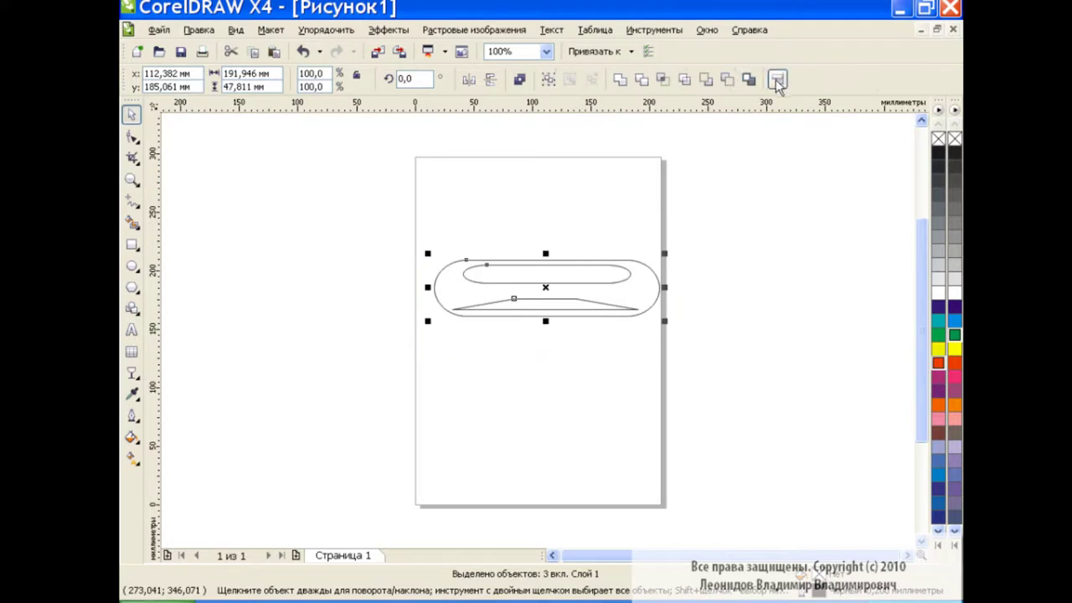
left_click(778, 78)
left_click(551, 277)
left_click(597, 399)
left_click(659, 399)
Step: Duplicate the three button shapes and park the copy off the page at upper left
left_click(598, 366)
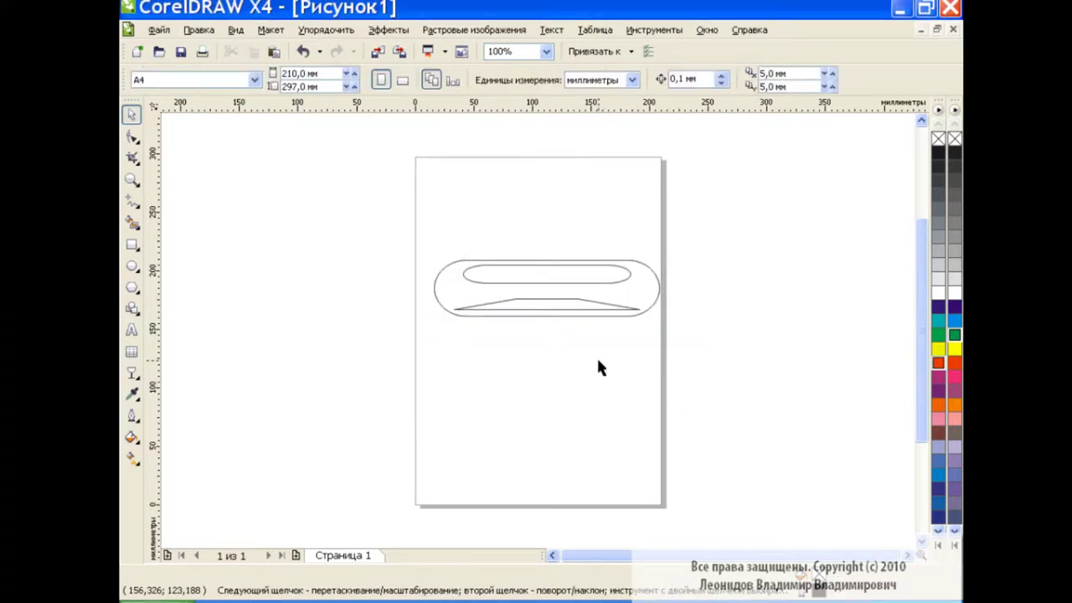
key("ctrl+z")
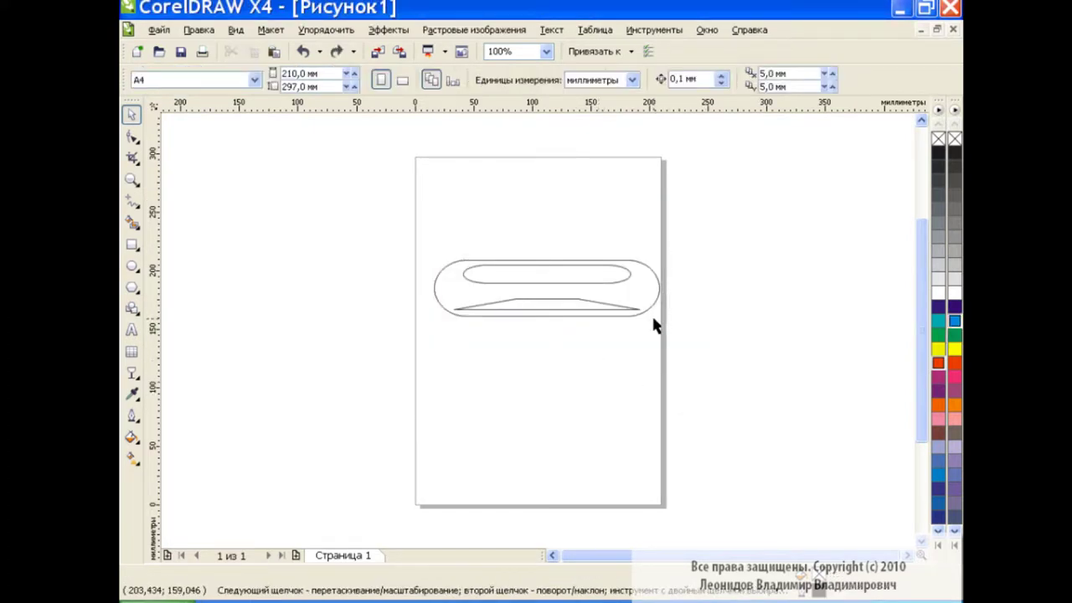
left_click_drag(397, 229, 695, 350)
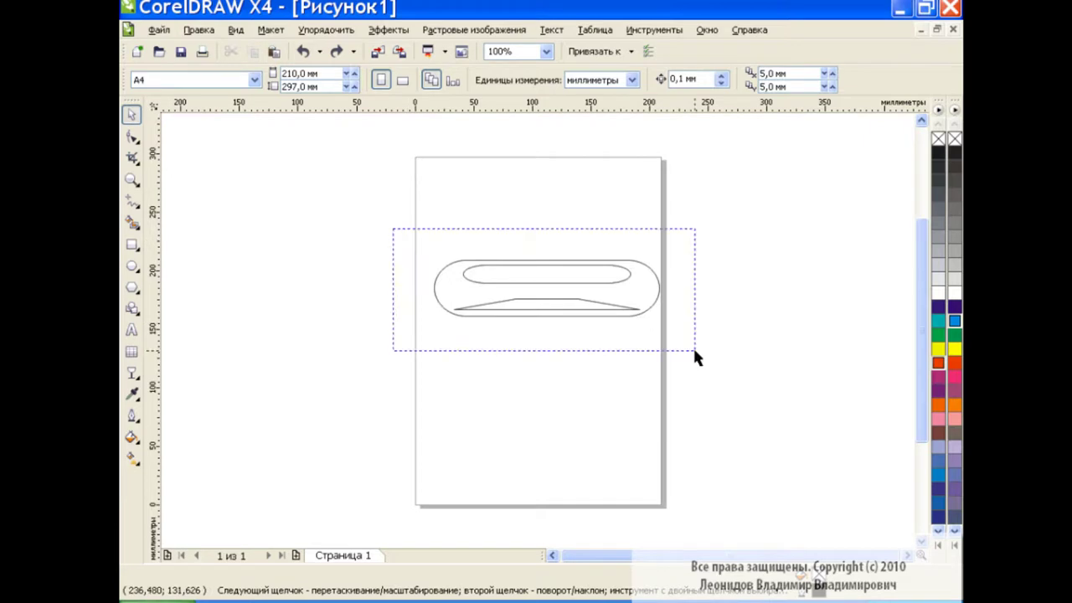
left_click(273, 54)
left_click_drag(546, 287, 280, 158)
left_click(534, 351)
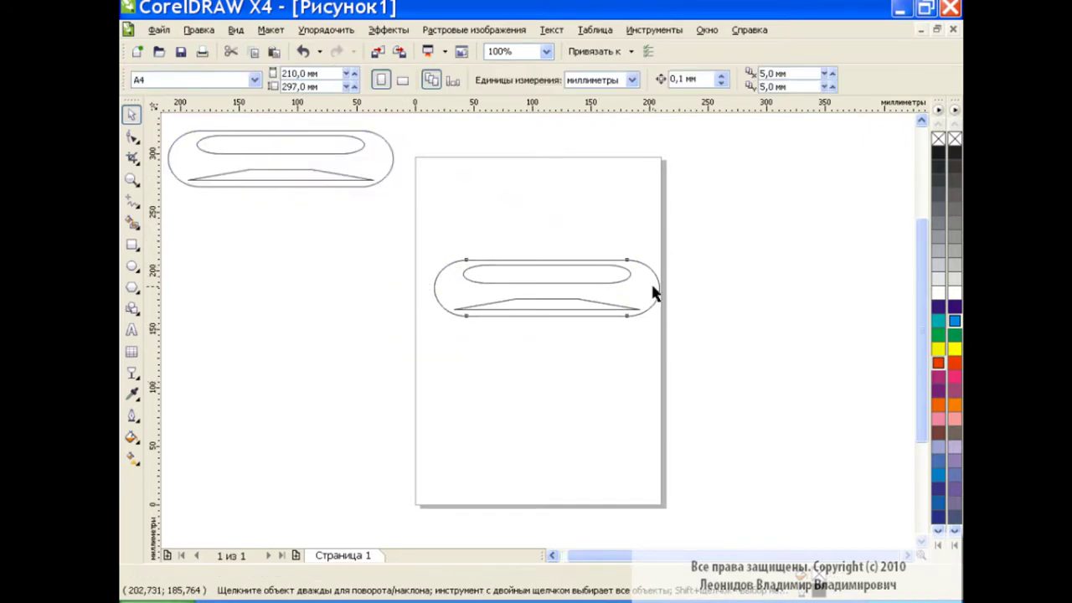
Step: Fill the large pill blue and the thin top pill white
left_click(651, 300)
left_click(954, 321)
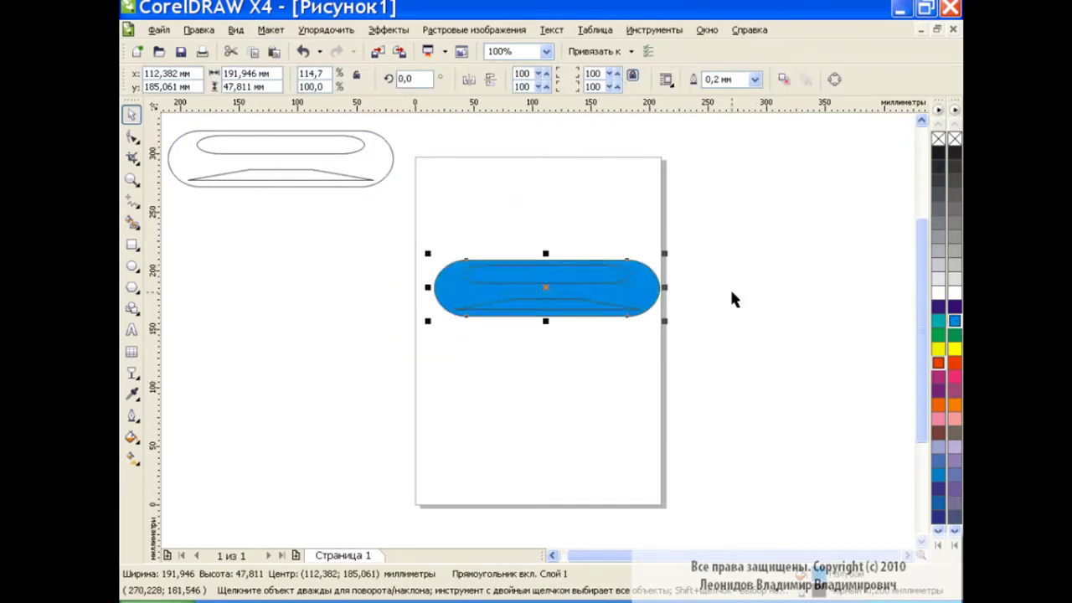
left_click(611, 282)
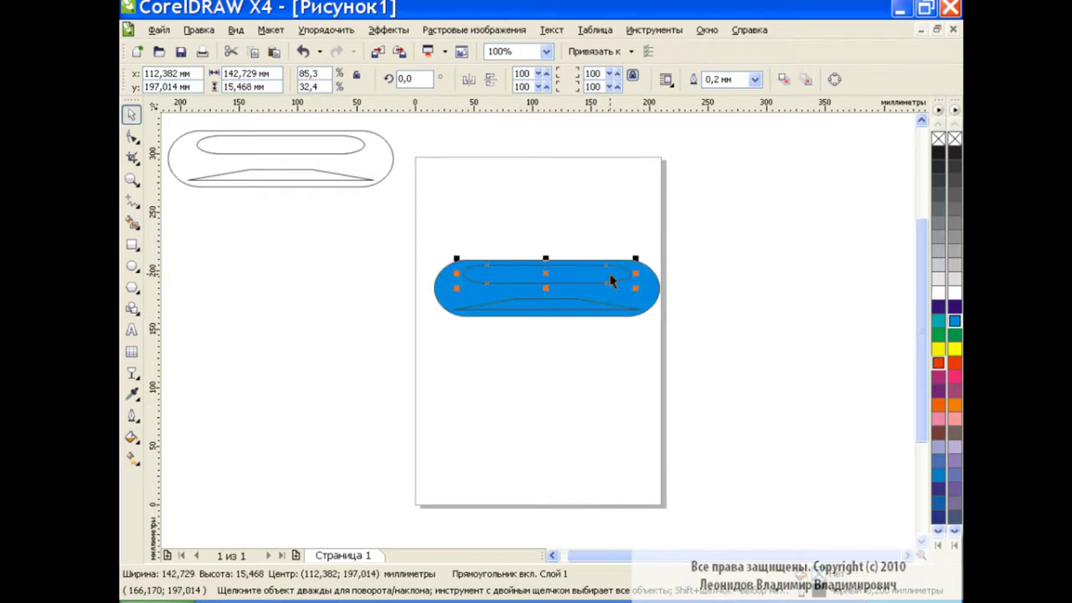
left_click(954, 292)
left_click(766, 294)
Step: Give the bottom trapezoid a slightly different blue via Uniform Fill
left_click(564, 305)
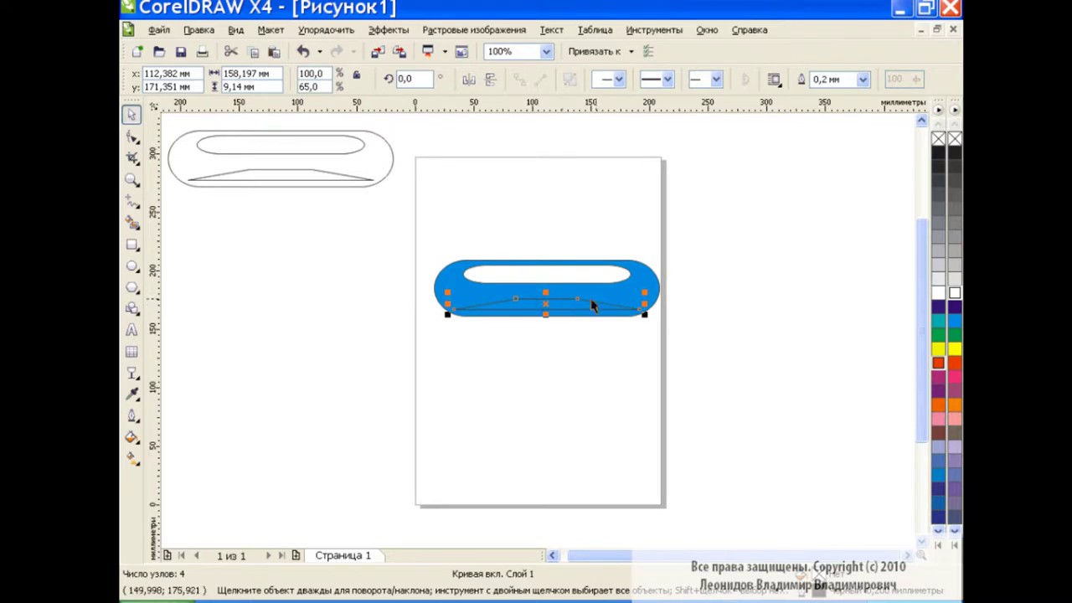
left_click(956, 320)
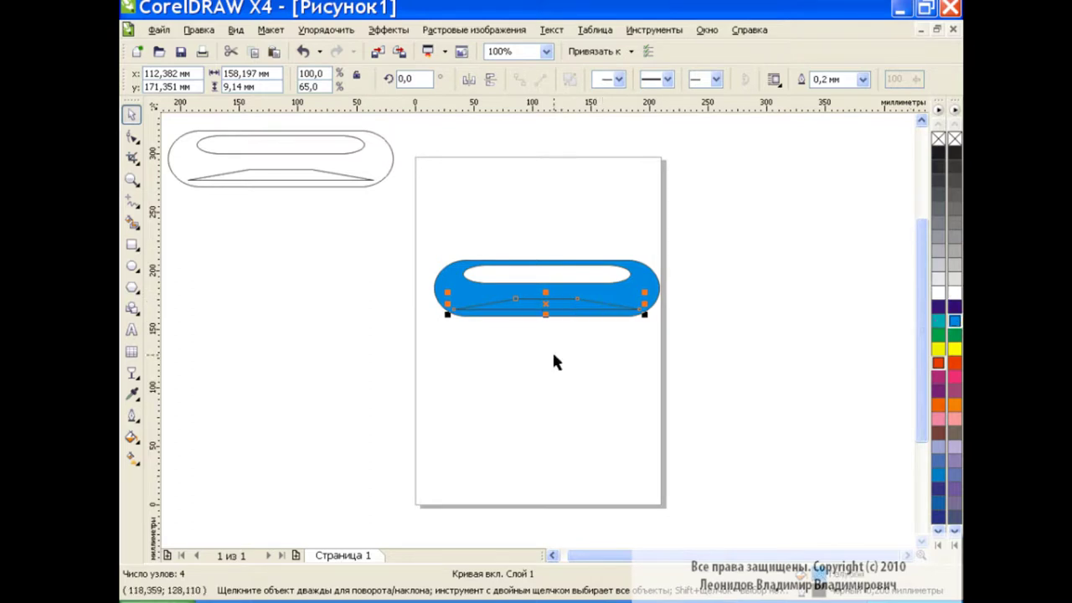
left_click(131, 437)
left_click(209, 447)
left_click_drag(563, 287, 558, 308)
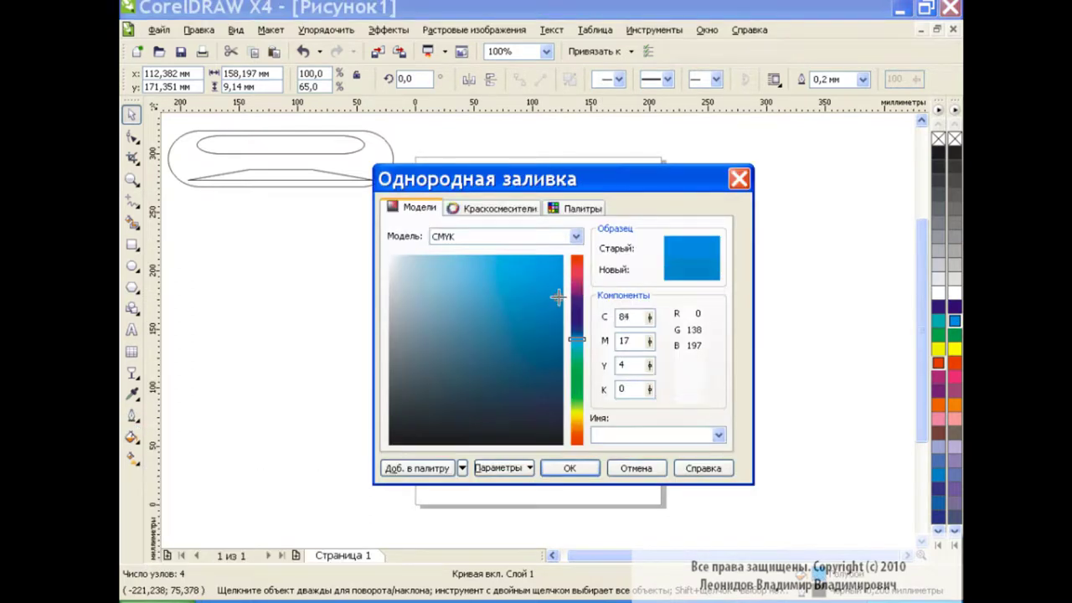
left_click(568, 466)
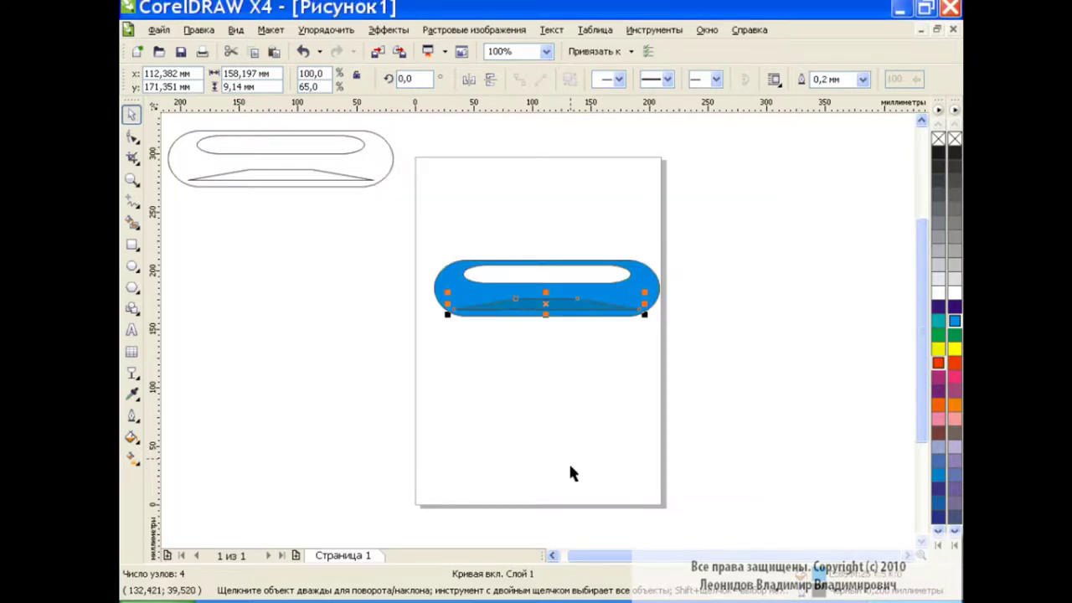
Step: Blend the white top pill into the blue pill with 50 steps
left_click(131, 372)
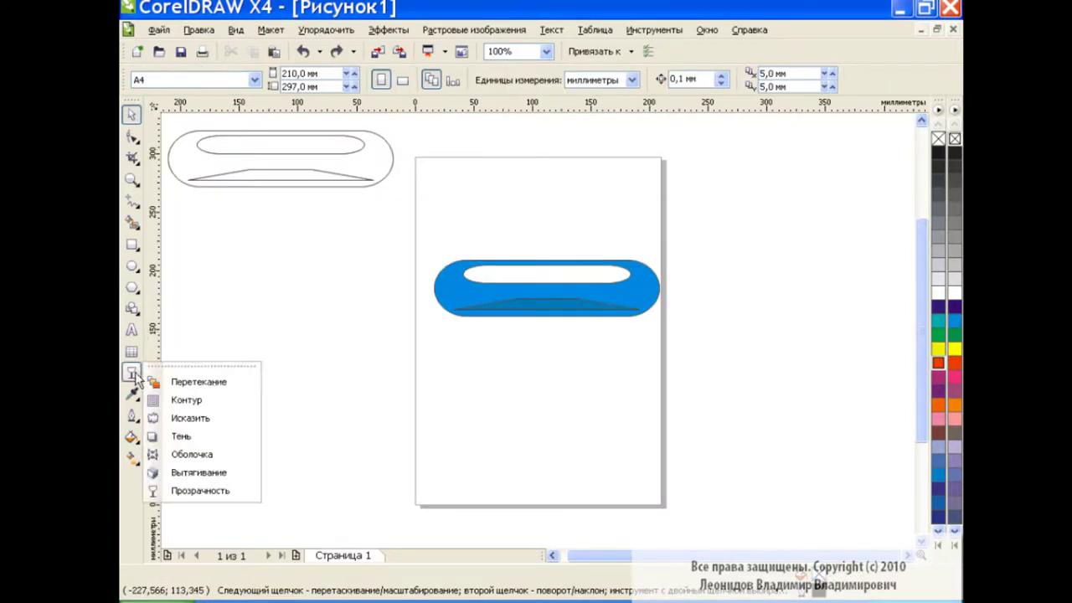
left_click(185, 379)
left_click(628, 279)
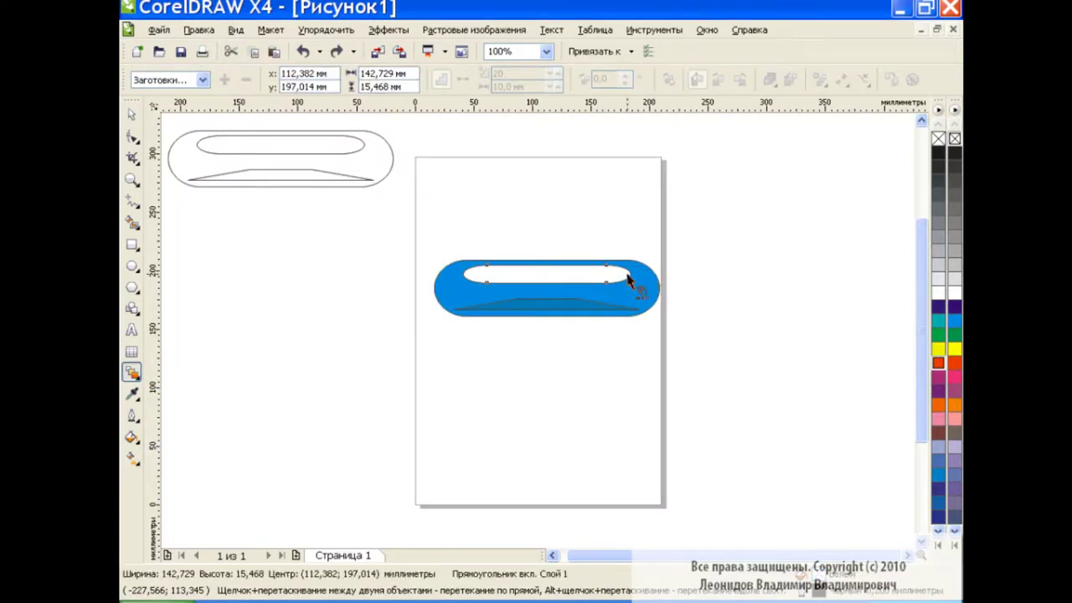
left_click_drag(628, 279, 651, 295)
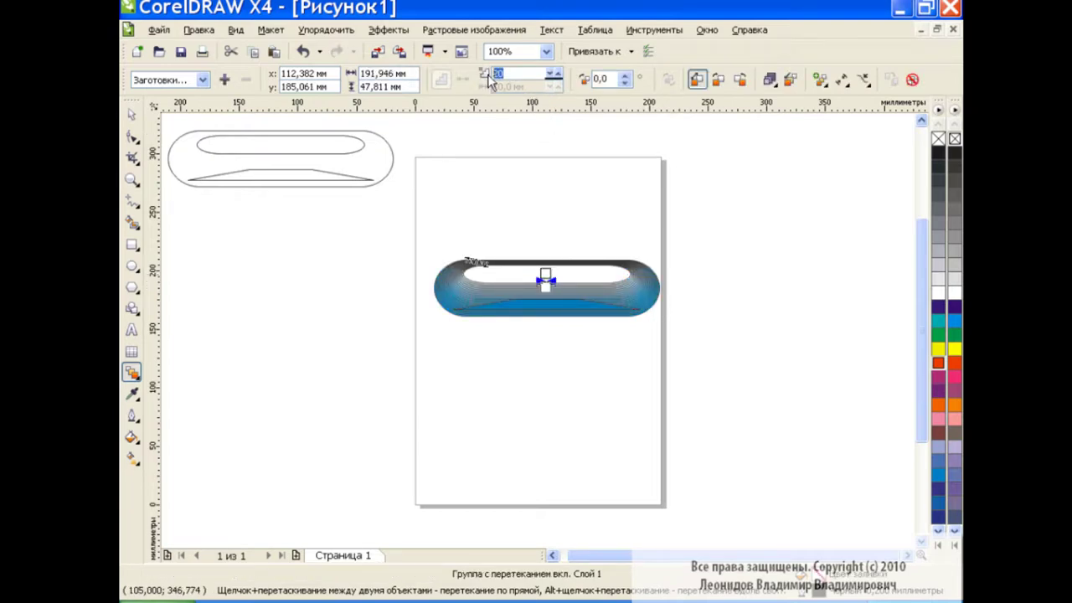
type("50")
key("Return")
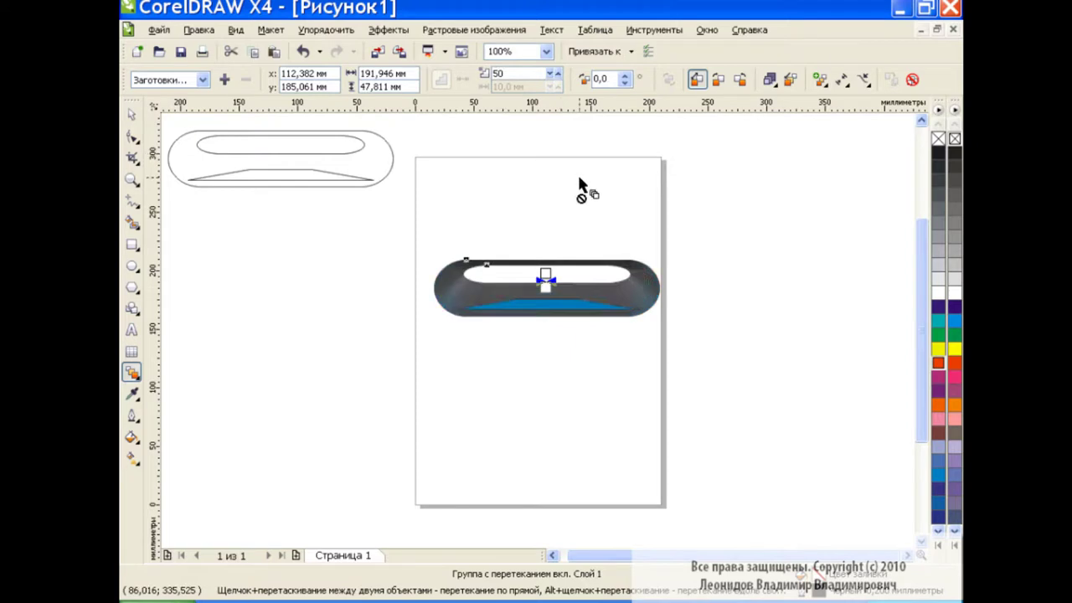
Step: Remove the outlines from the blend and from the dark bottom curve
right_click(955, 140)
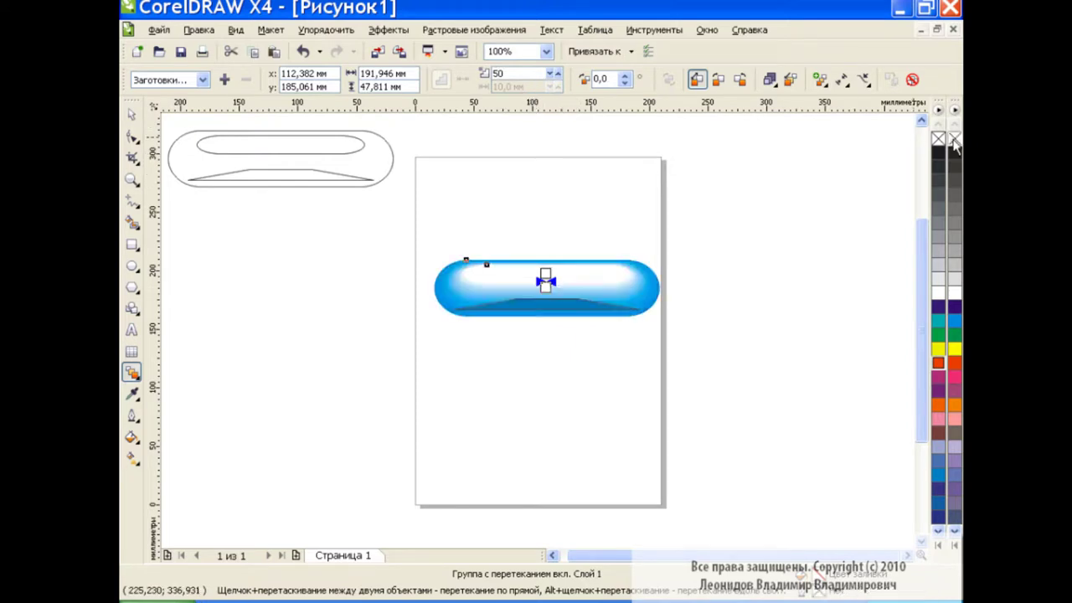
key("space")
left_click(616, 306)
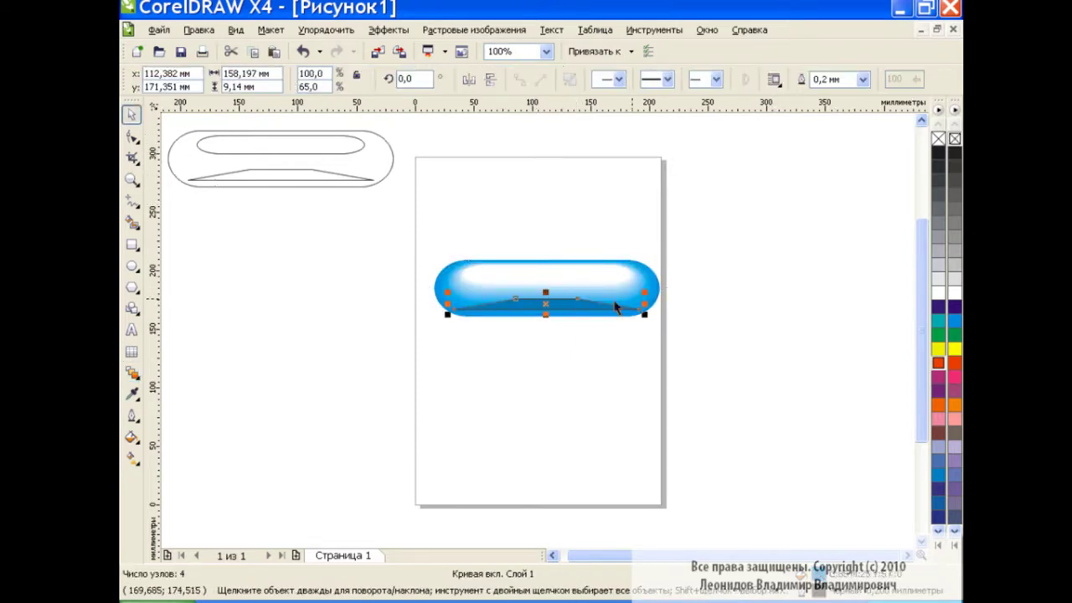
right_click(955, 139)
left_click(719, 335)
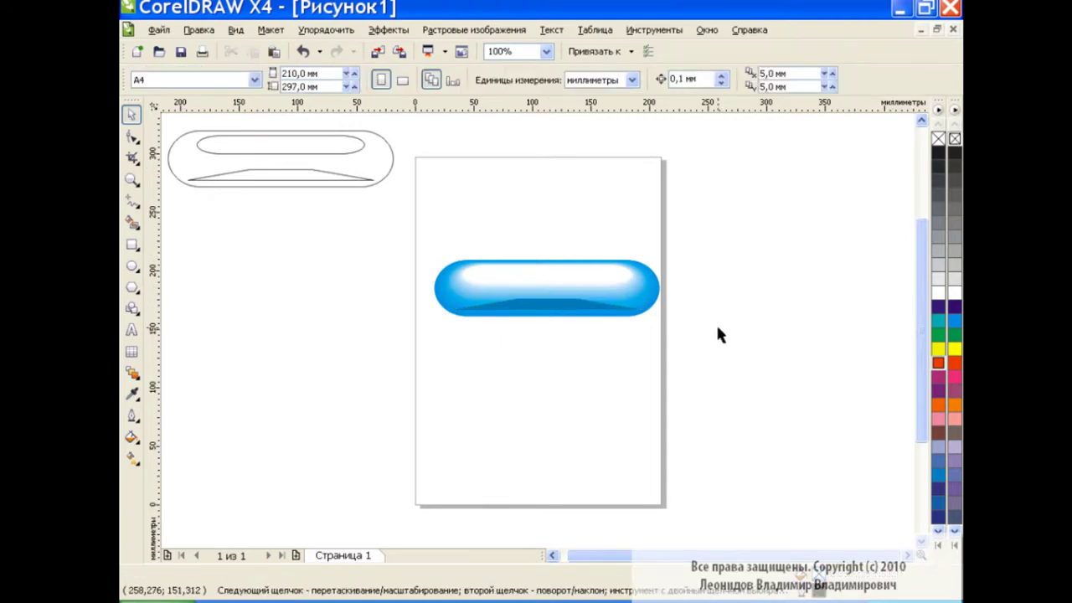
left_click(545, 303)
Step: Add 'Corel Draw' text, enlarge it to about 61 pt, and move it onto the blue pill
left_click(704, 338)
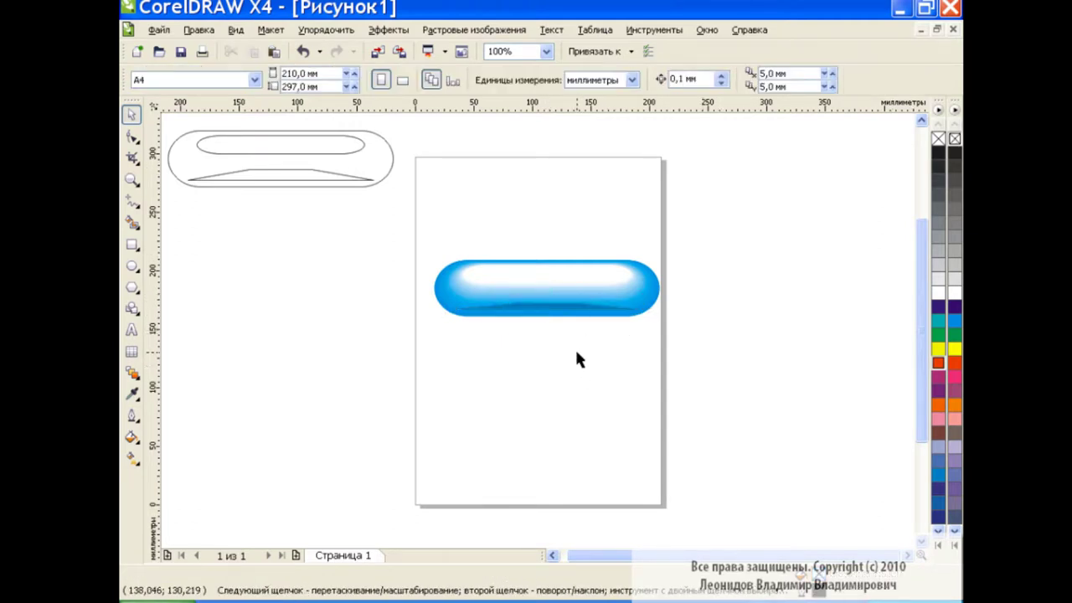
left_click(131, 329)
type("Corel Draw")
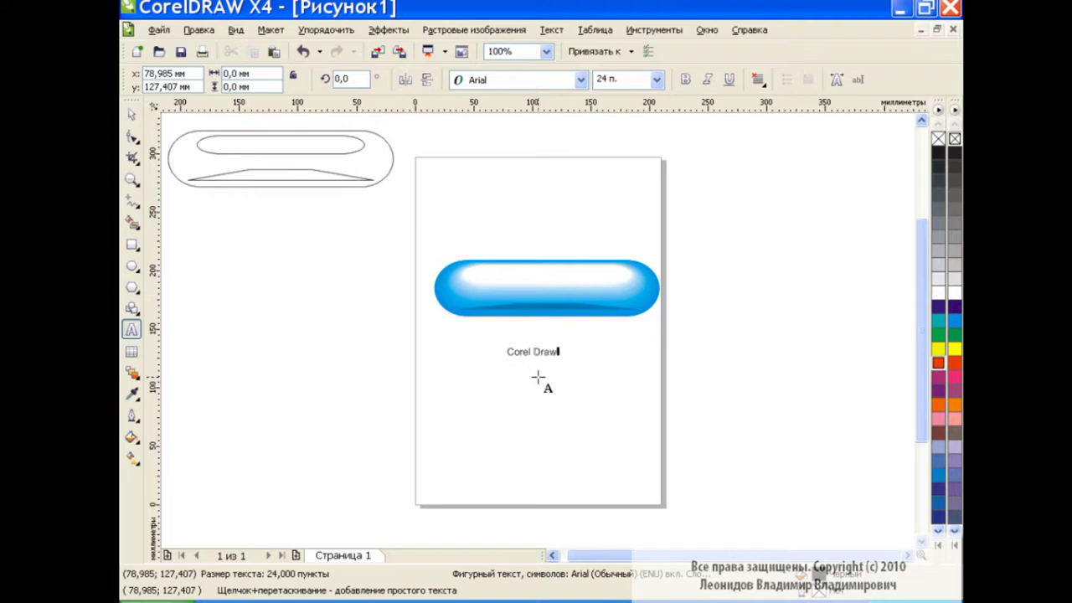
key("Escape")
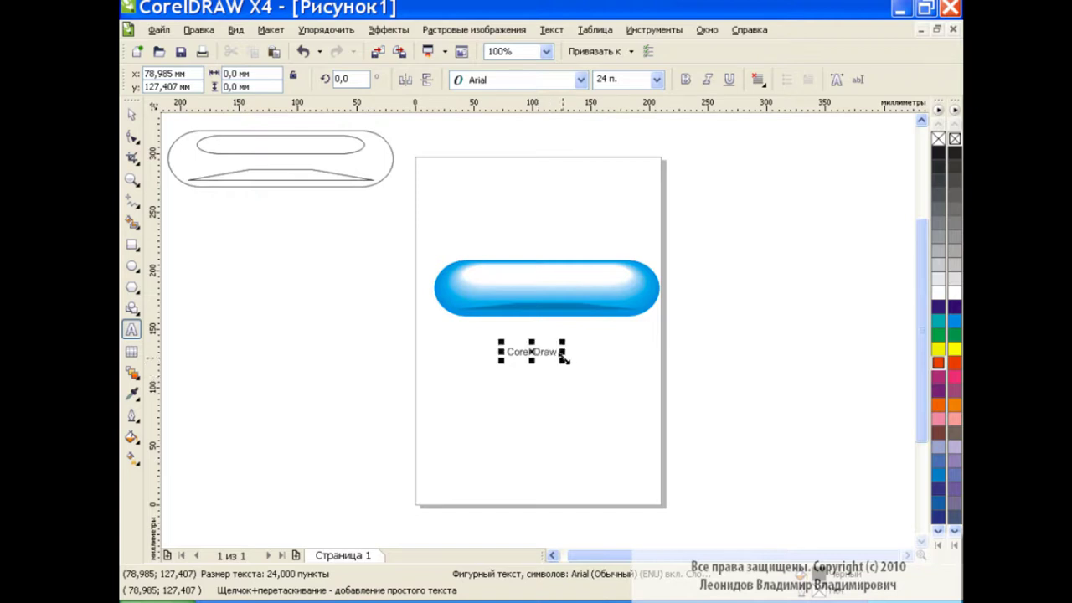
left_click_drag(565, 366, 639, 373)
left_click_drag(568, 358, 547, 285)
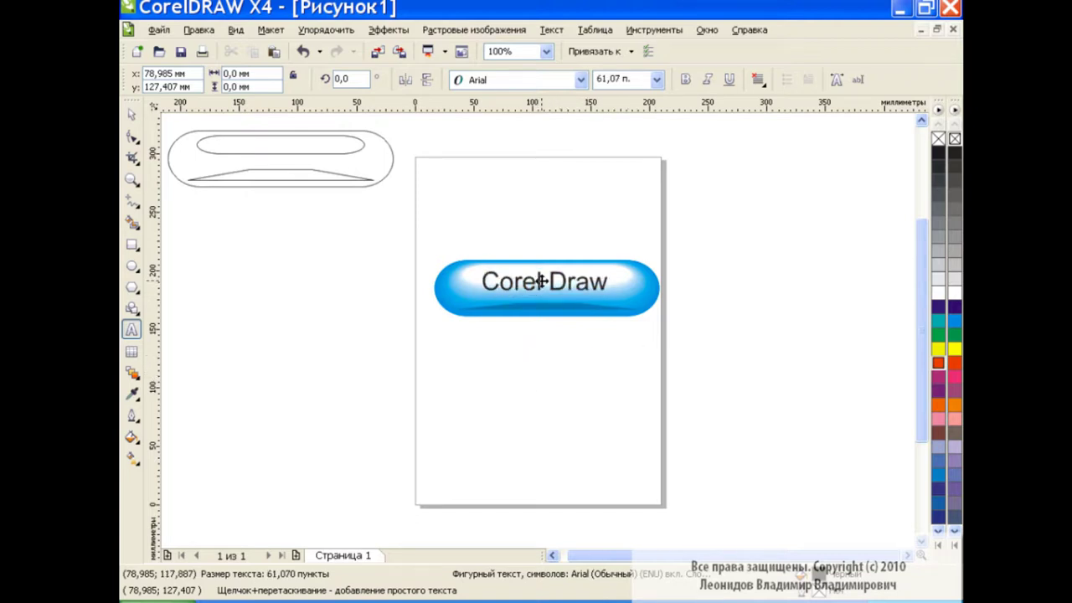
Step: Change the text font to Arial Black and shift it about 12 mm left
left_click_drag(616, 285, 482, 285)
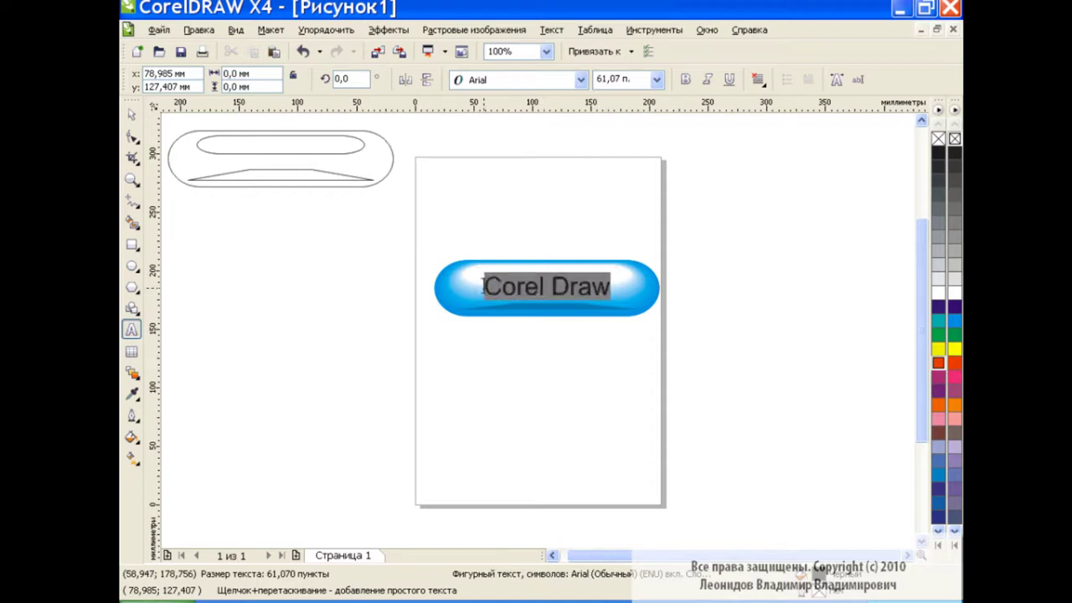
left_click(511, 80)
left_click(581, 80)
left_click(543, 182)
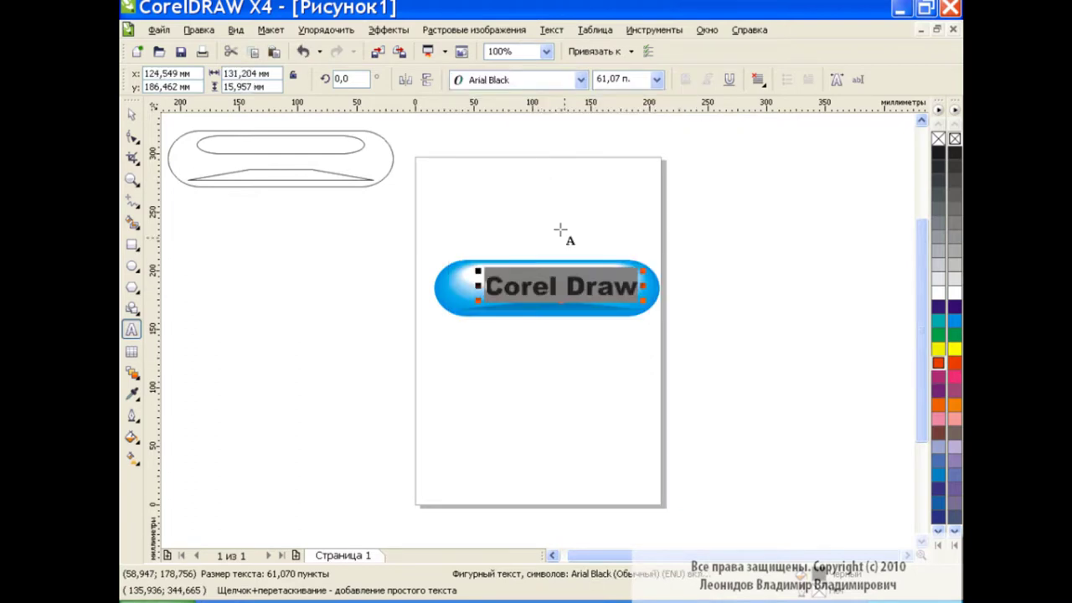
key("ctrl+space")
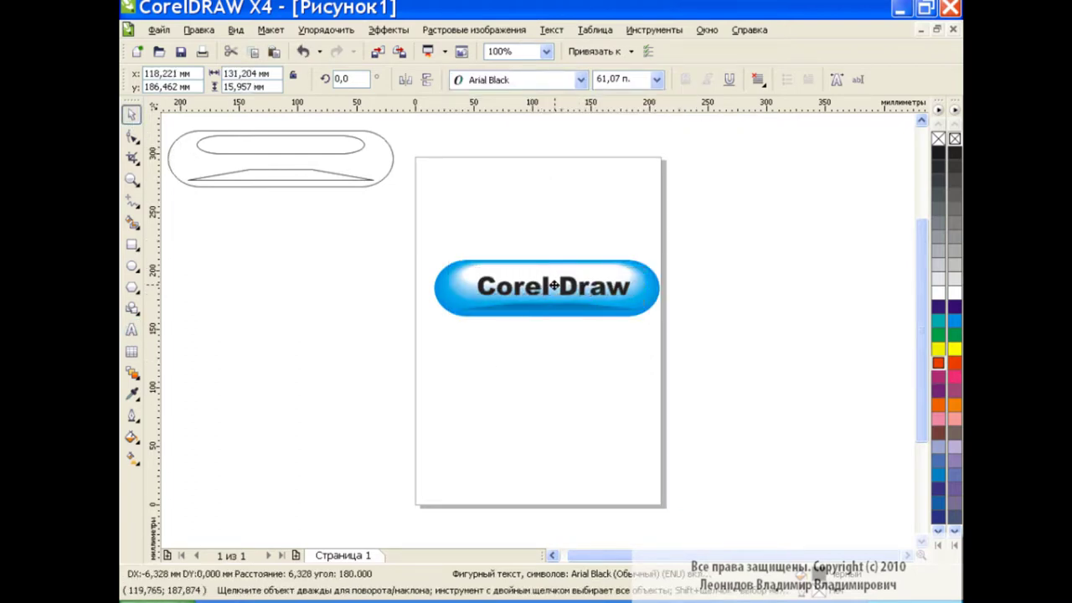
left_click_drag(562, 286, 549, 290)
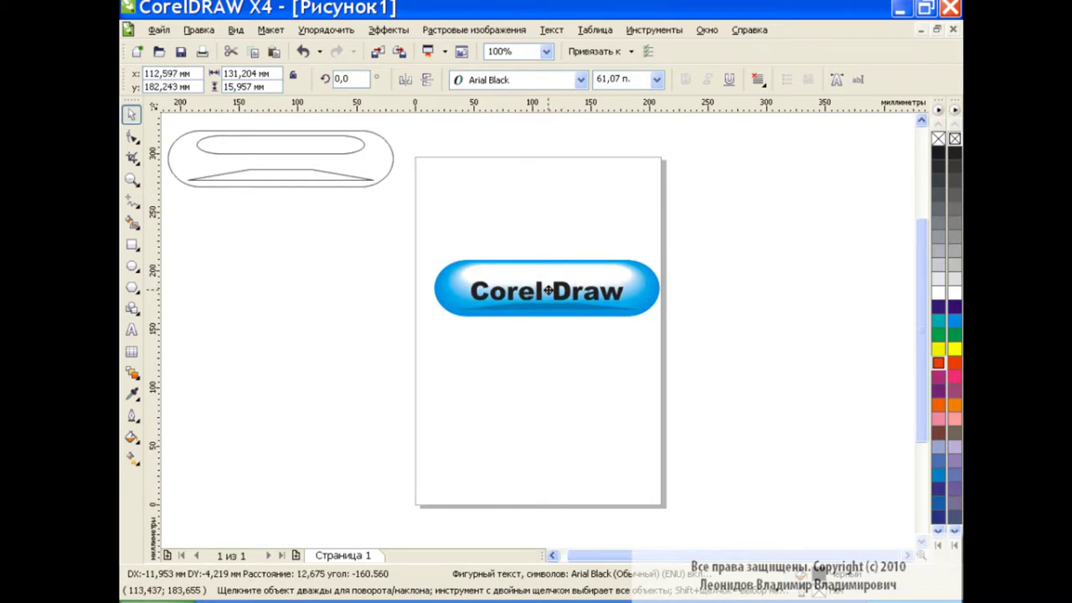
Step: Zoom to 200%, nudge the text into place, and try a grey text fill
left_click(569, 358)
left_click(557, 285)
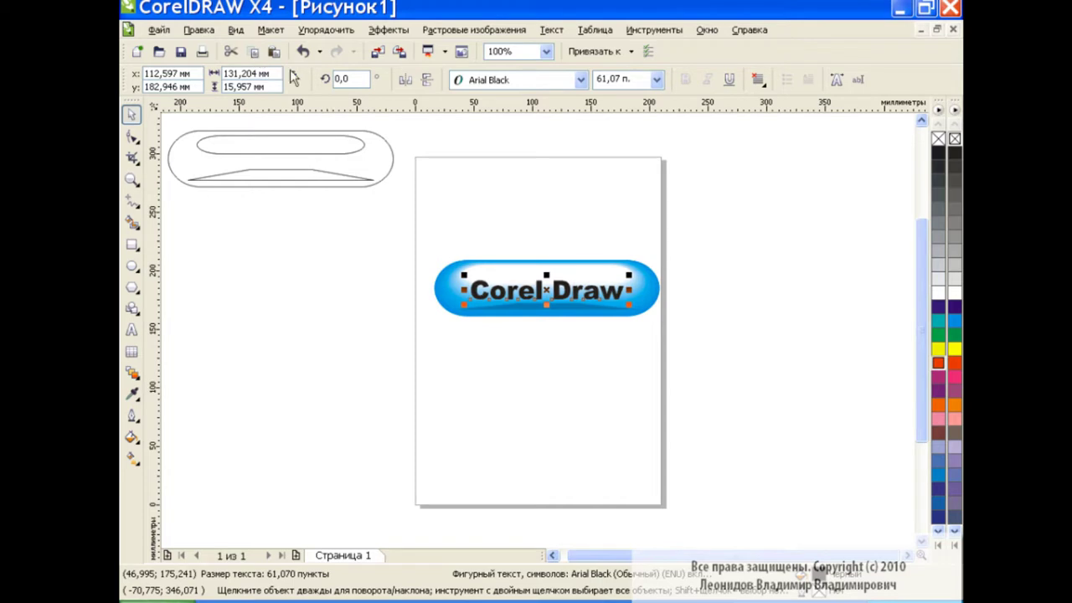
left_click(547, 51)
left_click(536, 173)
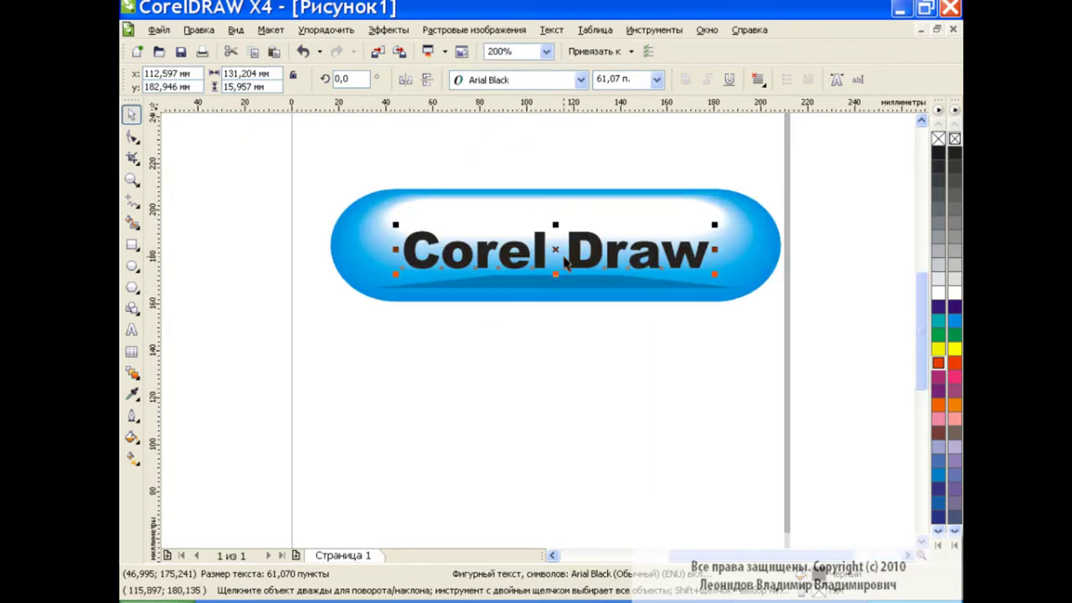
left_click_drag(566, 262, 563, 259)
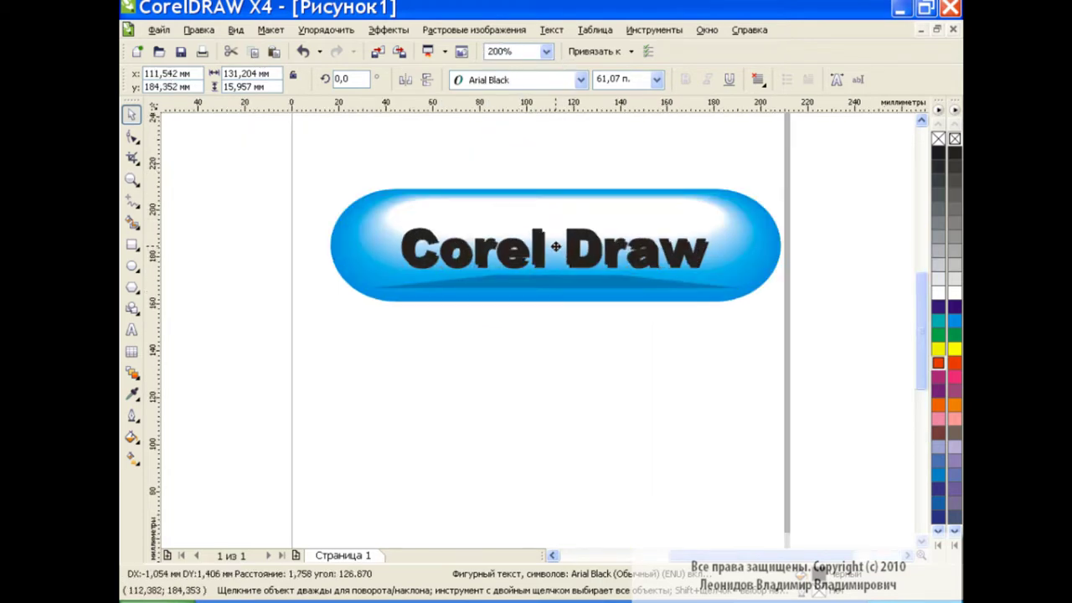
left_click(953, 238)
Step: Undo the grey fill to restore black text, fine-tune its position, and zoom back out
key("ctrl+z")
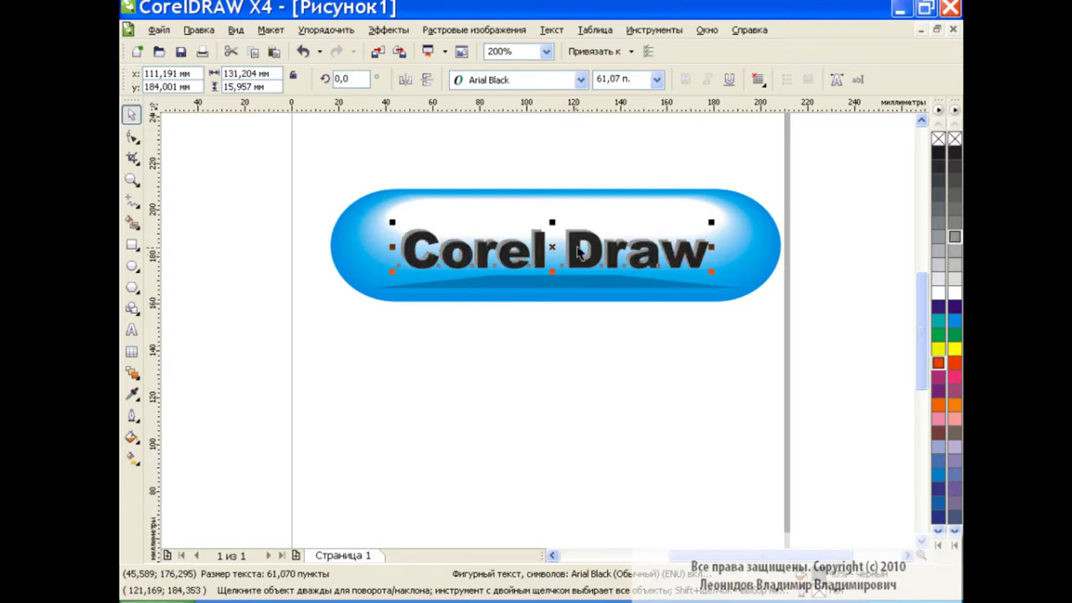
left_click_drag(553, 246, 555, 246)
left_click(561, 353)
left_click(546, 51)
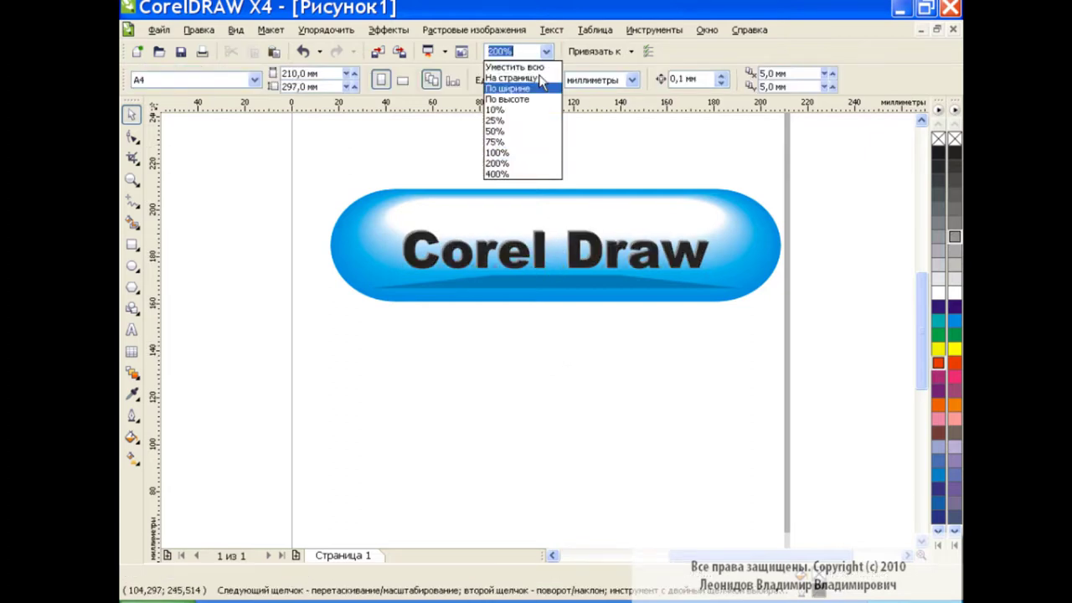
left_click(526, 155)
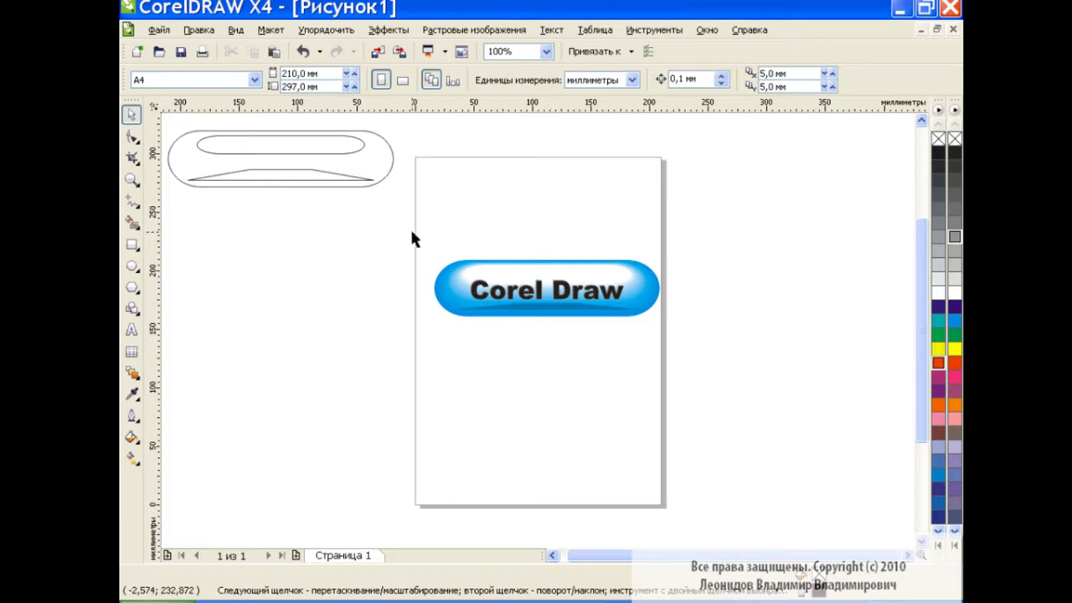
Step: Group all six parts of the blue button and move it off the page to the upper right
left_click_drag(410, 228, 739, 361)
left_click(548, 79)
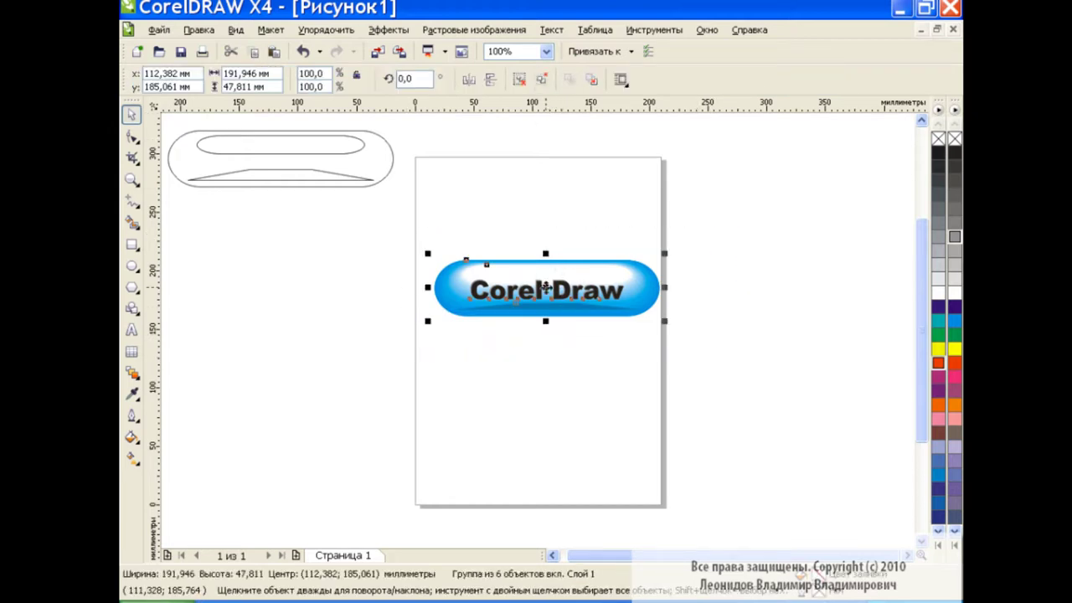
left_click_drag(546, 289, 787, 173)
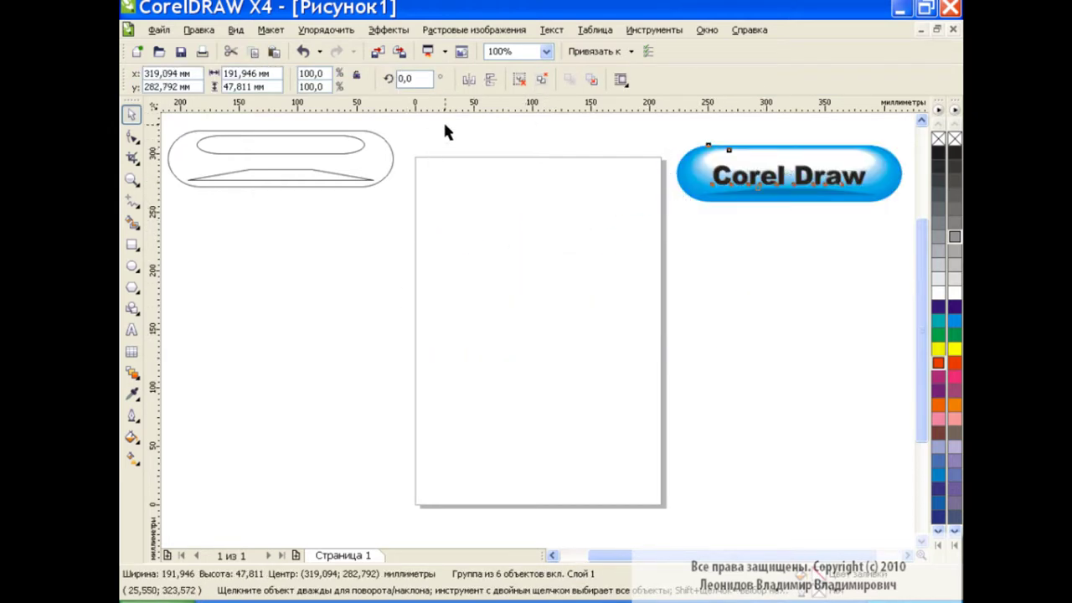
Step: Bring the outline copy of the pill shapes onto the centre of the page
left_click_drag(443, 124, 250, 202)
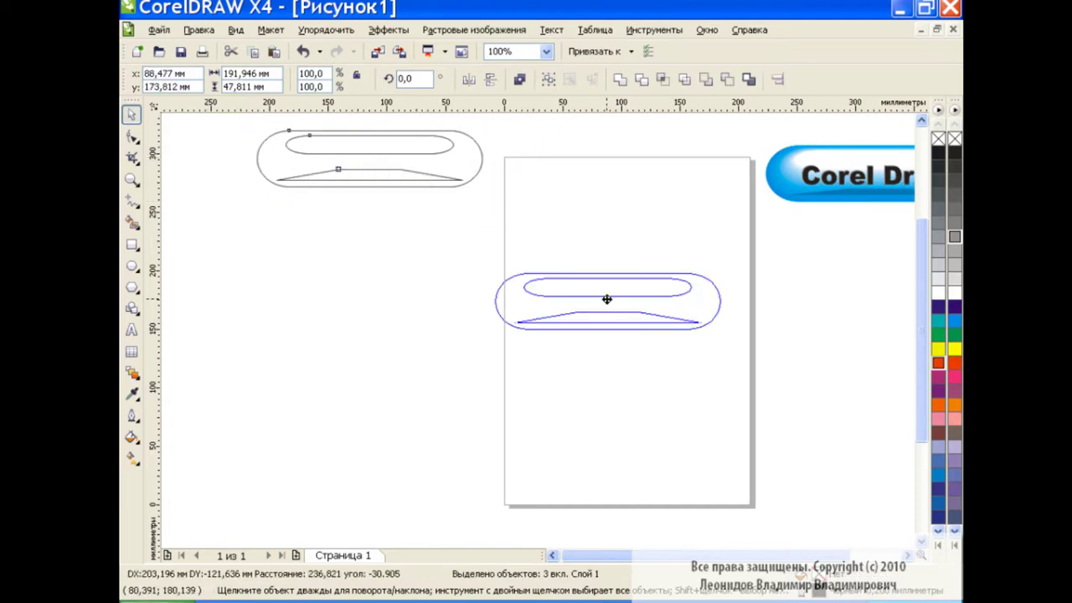
left_click_drag(390, 153, 650, 300)
left_click(552, 557)
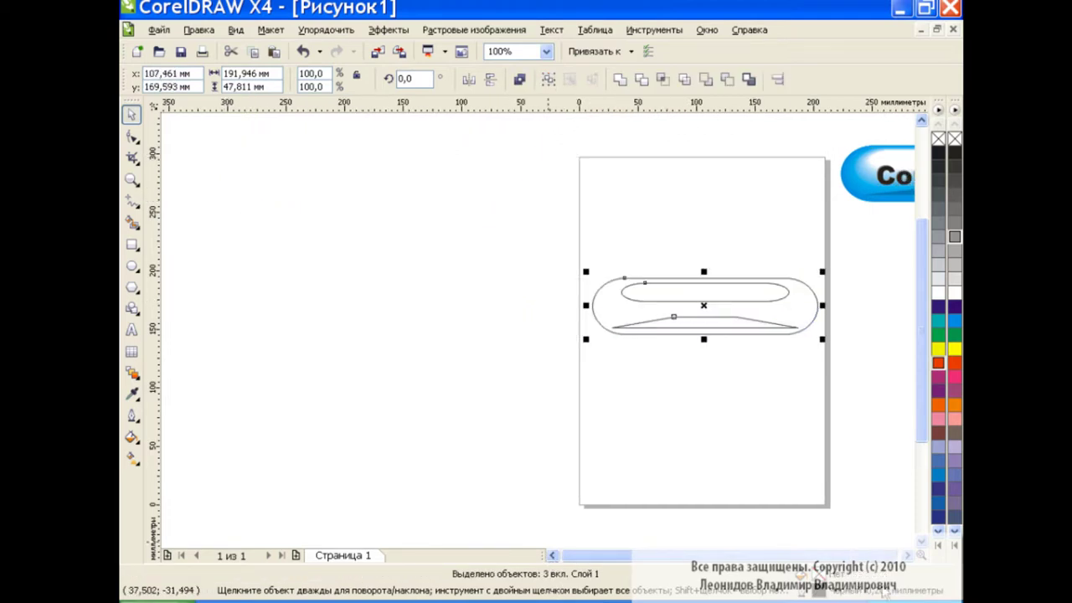
left_click(907, 556)
left_click(907, 555)
Step: Fill the outline copy's outer pill yellow
left_click(554, 381)
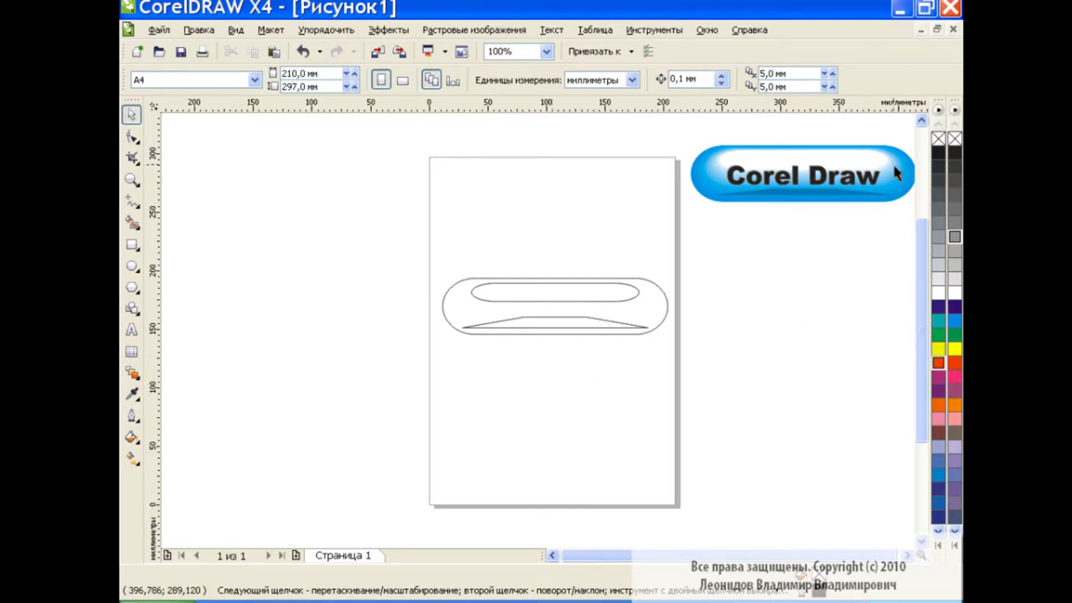
left_click(617, 294)
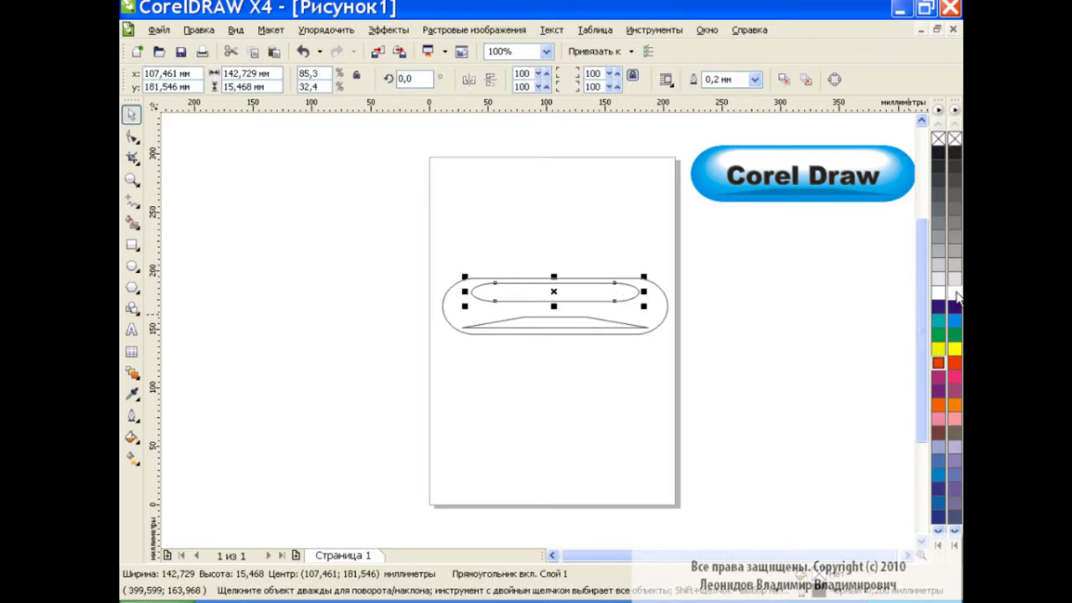
left_click(636, 321)
left_click(606, 329, "shift")
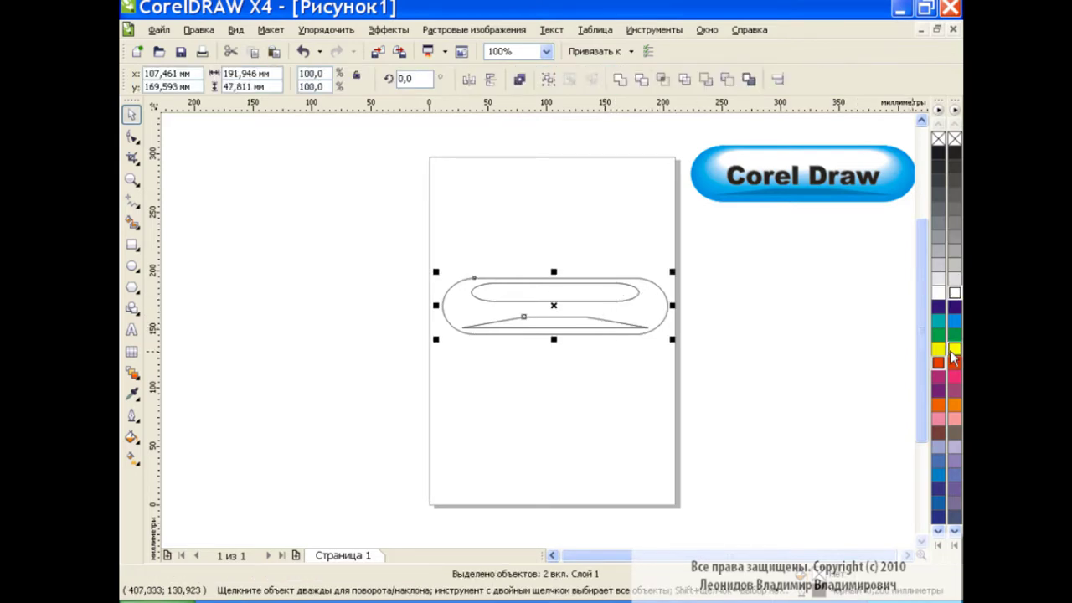
Step: Give the bottom trapezoid a darker yellow via Uniform Fill and remove its outline
left_click(954, 348)
left_click(581, 319)
left_click(131, 437)
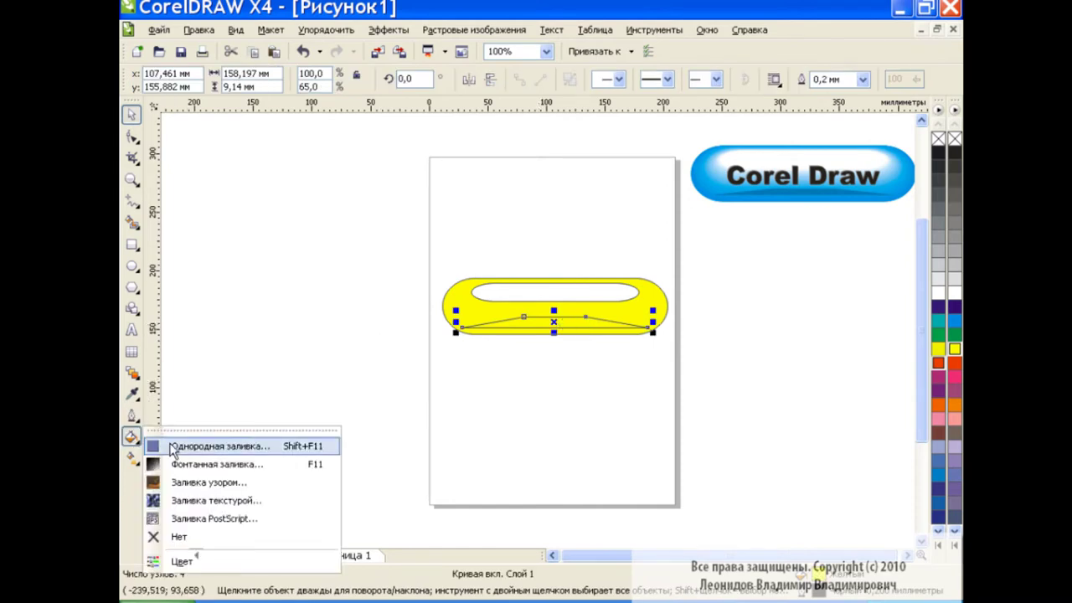
left_click(201, 445)
left_click_drag(545, 277, 551, 305)
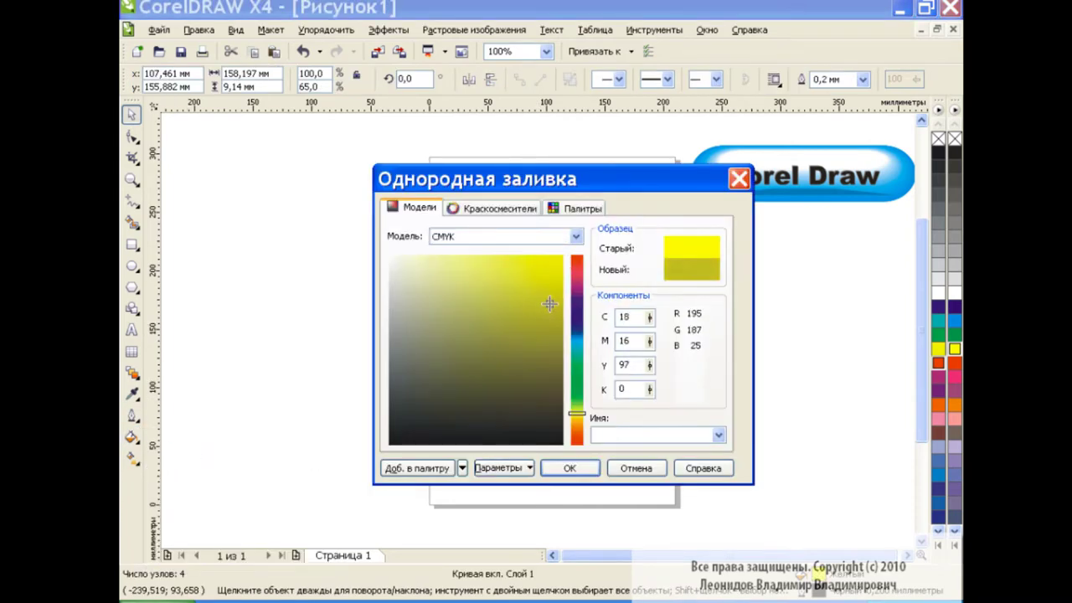
left_click(570, 469)
right_click(954, 139)
left_click(731, 355)
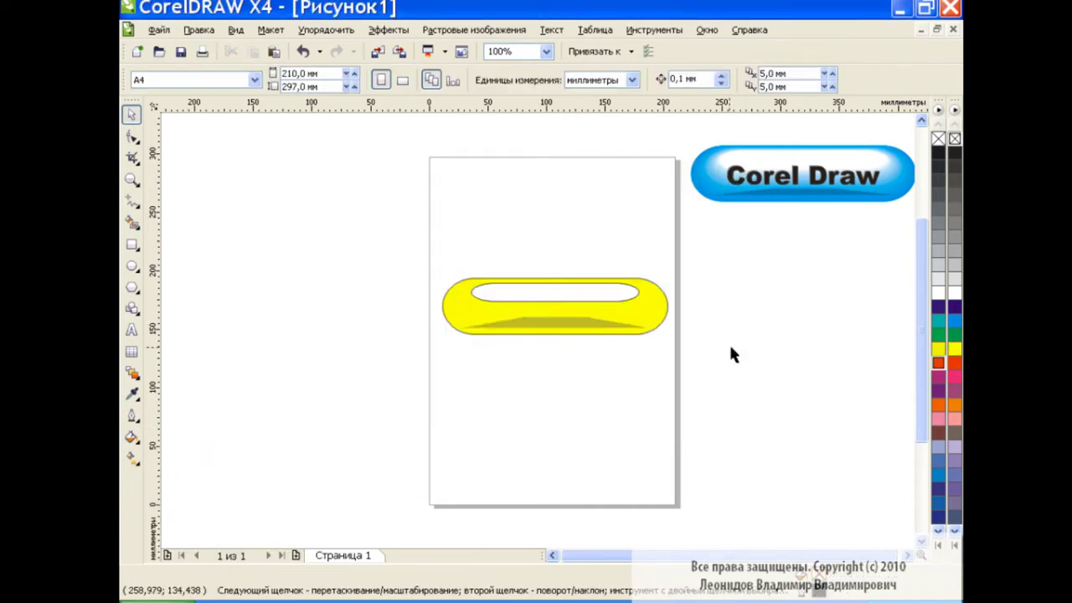
Step: Blend the white inner shape into the yellow pill with 50 steps and no outlines
left_click(131, 372)
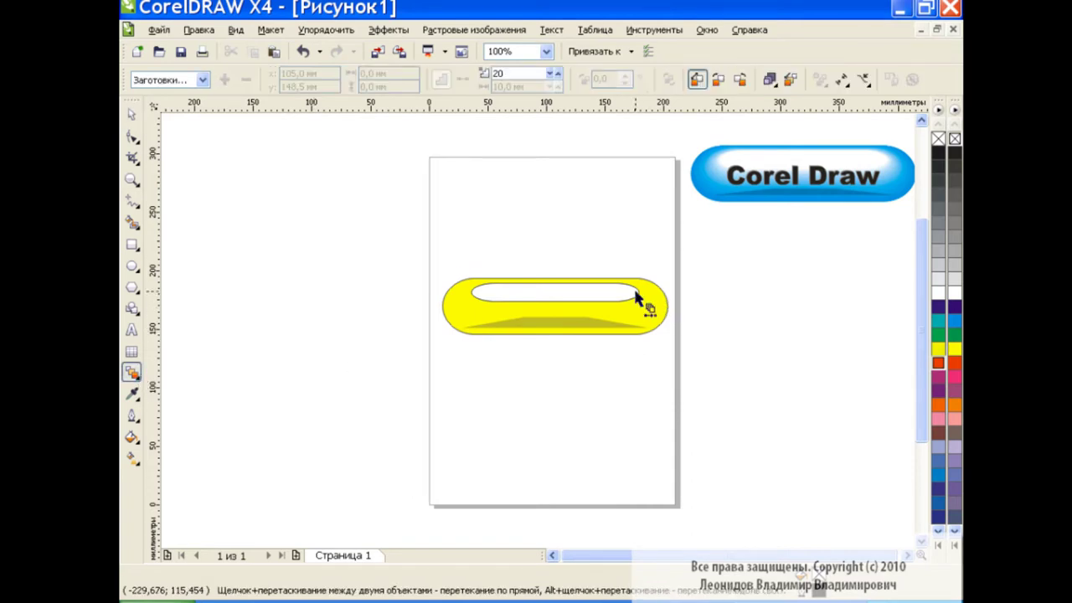
left_click_drag(634, 299, 662, 326)
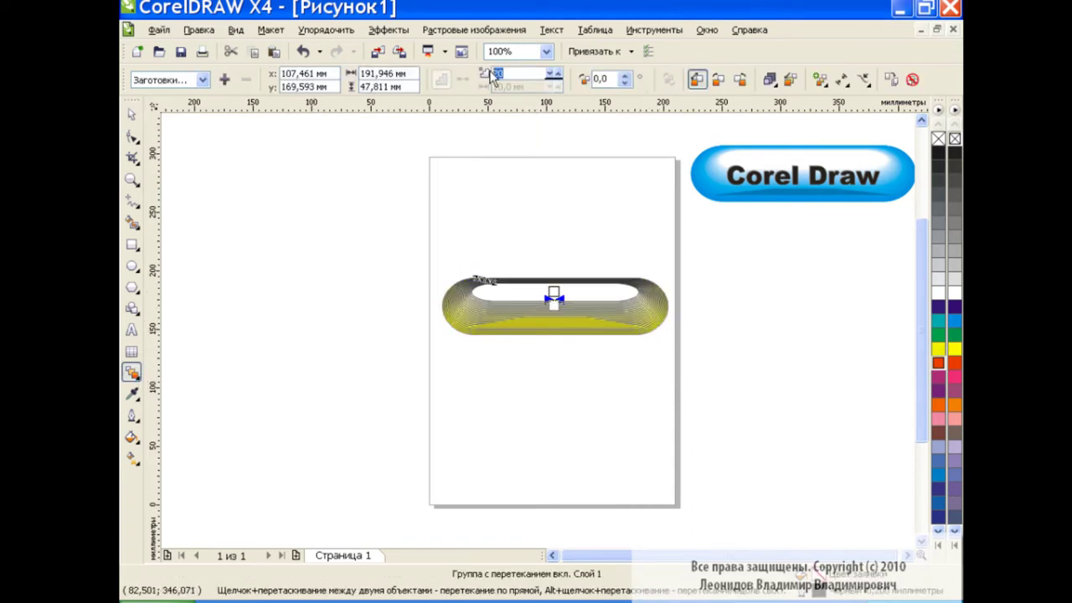
type("50")
key("Return")
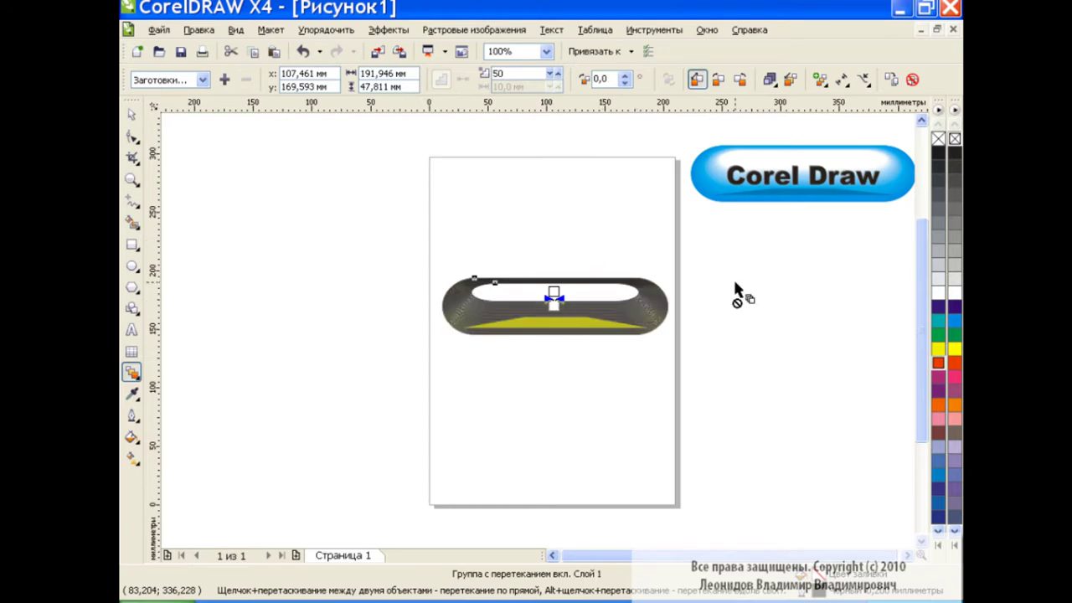
right_click(955, 140)
Step: Squash the dark shadow shape in the yellow button down into a thin stripe
left_click(132, 114)
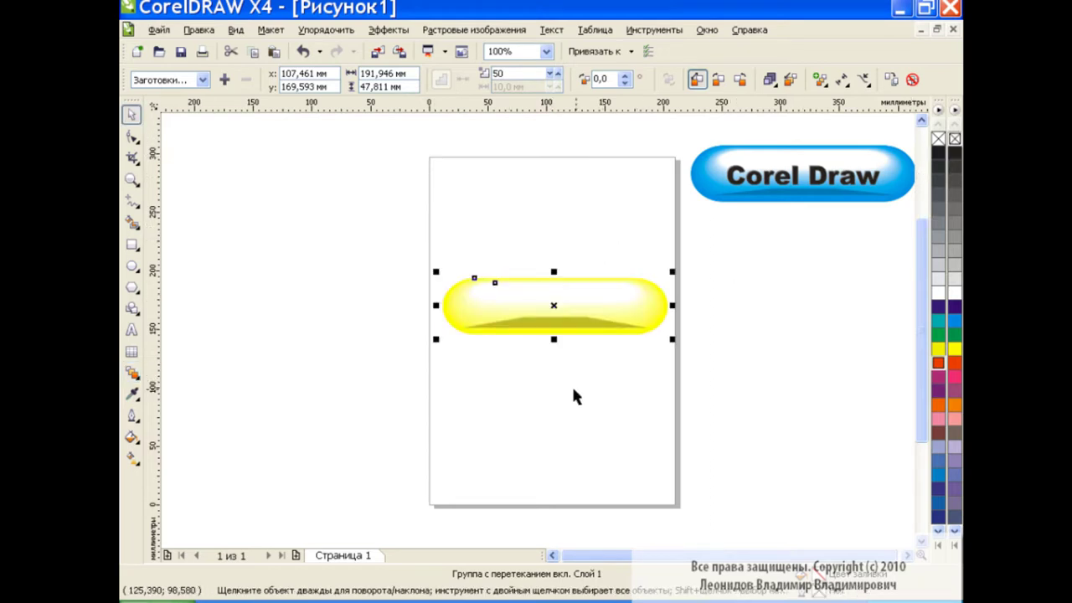
left_click(576, 389)
left_click(575, 328)
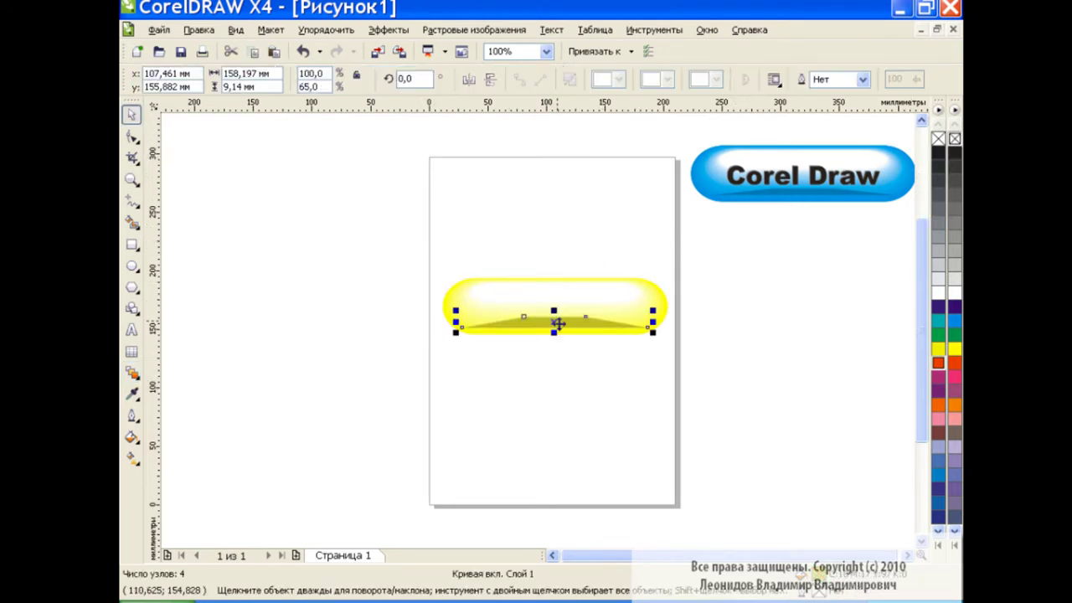
left_click_drag(556, 311, 554, 315)
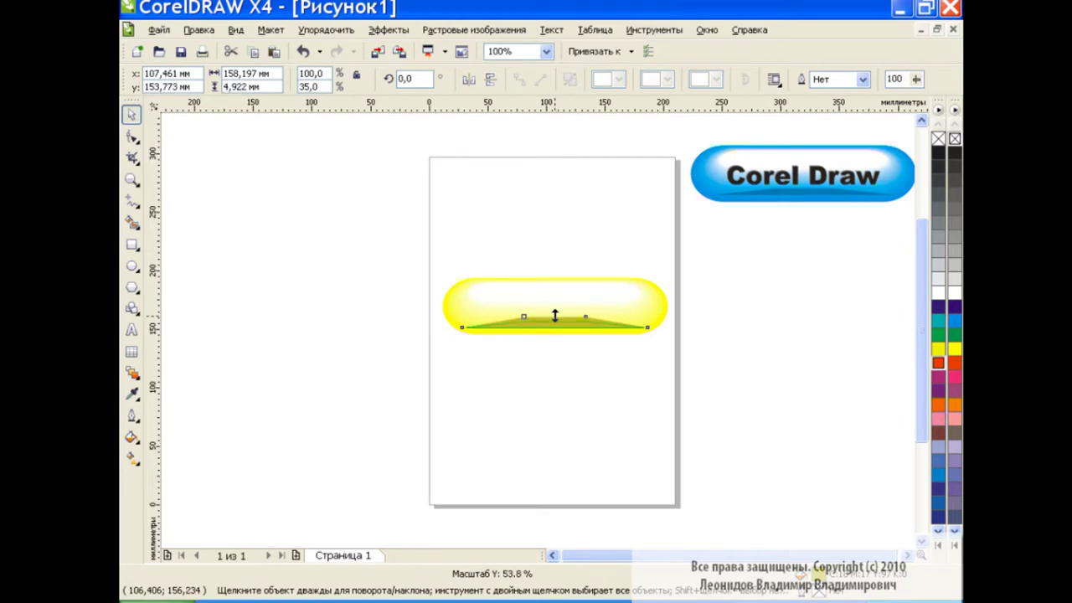
left_click(741, 295)
Step: Copy both black 'Corel Draw' text layers from the blue button onto the yellow button
left_click(779, 192)
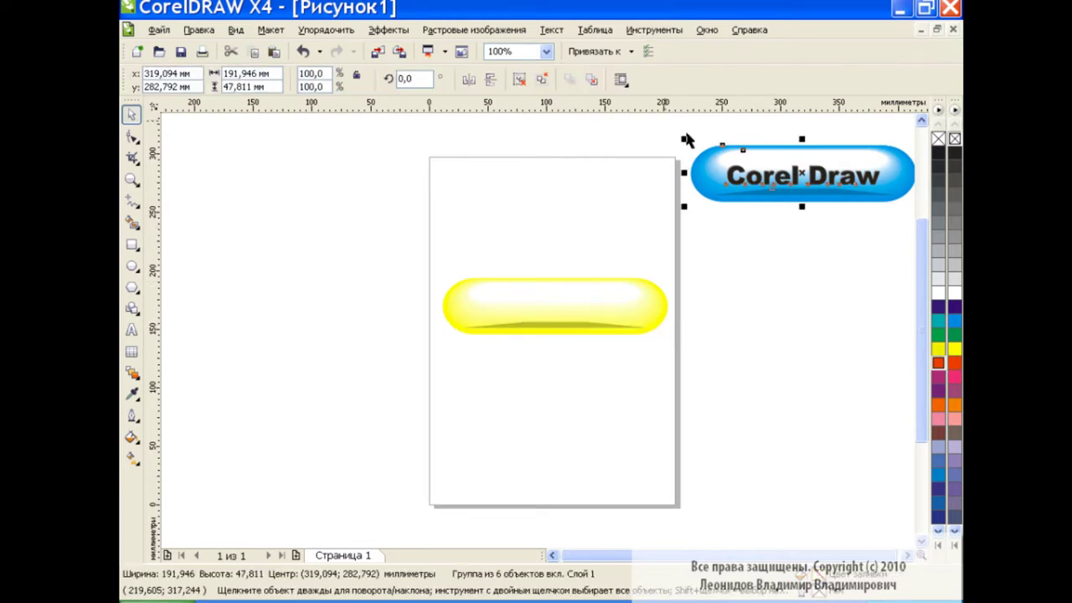
left_click(741, 232)
left_click_drag(657, 139, 900, 194)
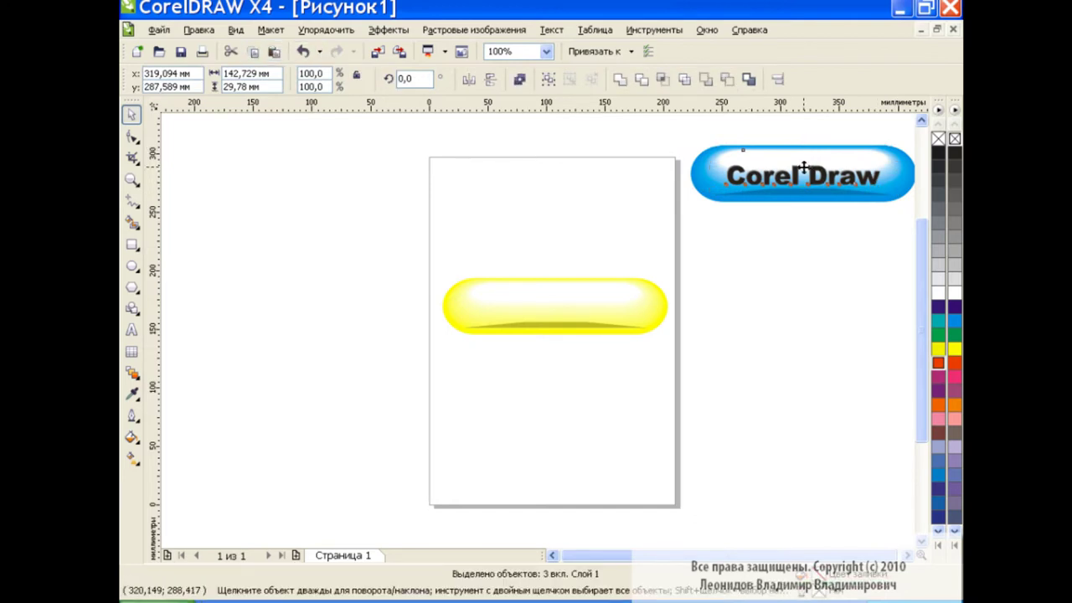
left_click_drag(801, 168, 559, 297)
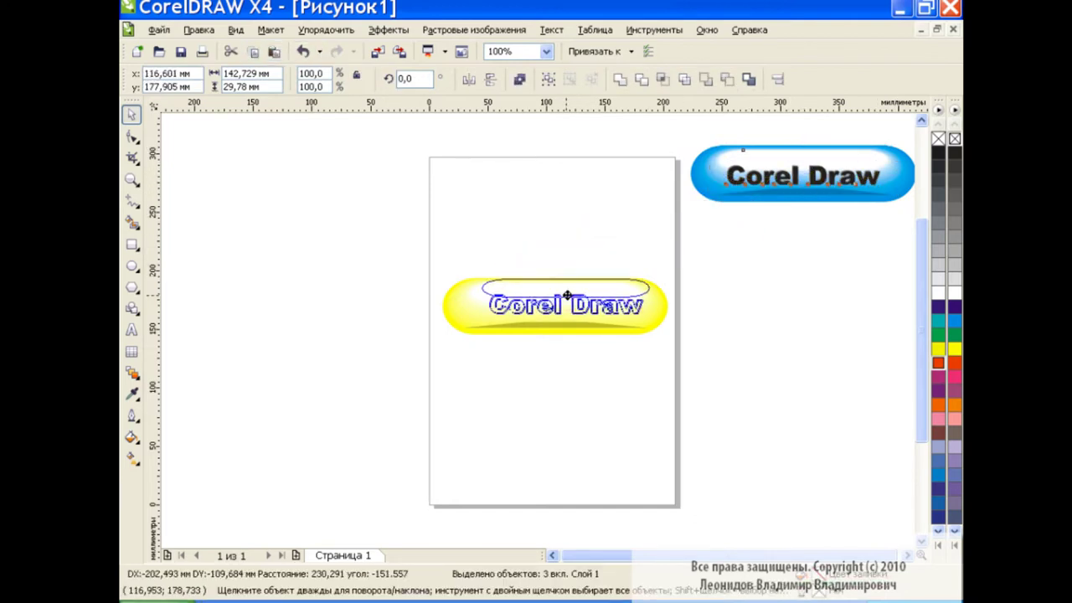
left_click(304, 51)
left_click(734, 181)
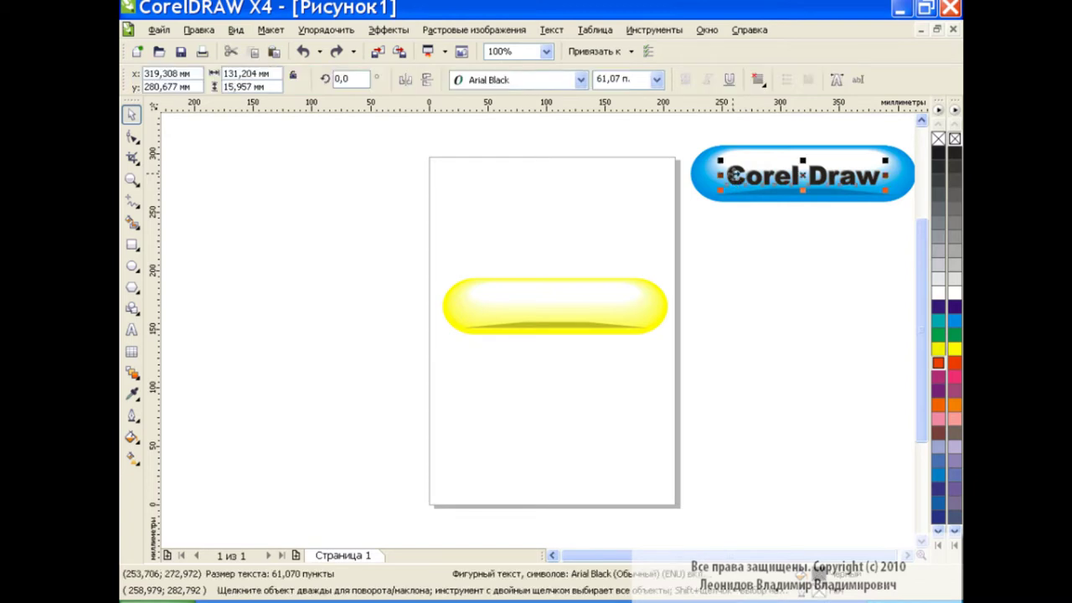
left_click(729, 181, "shift")
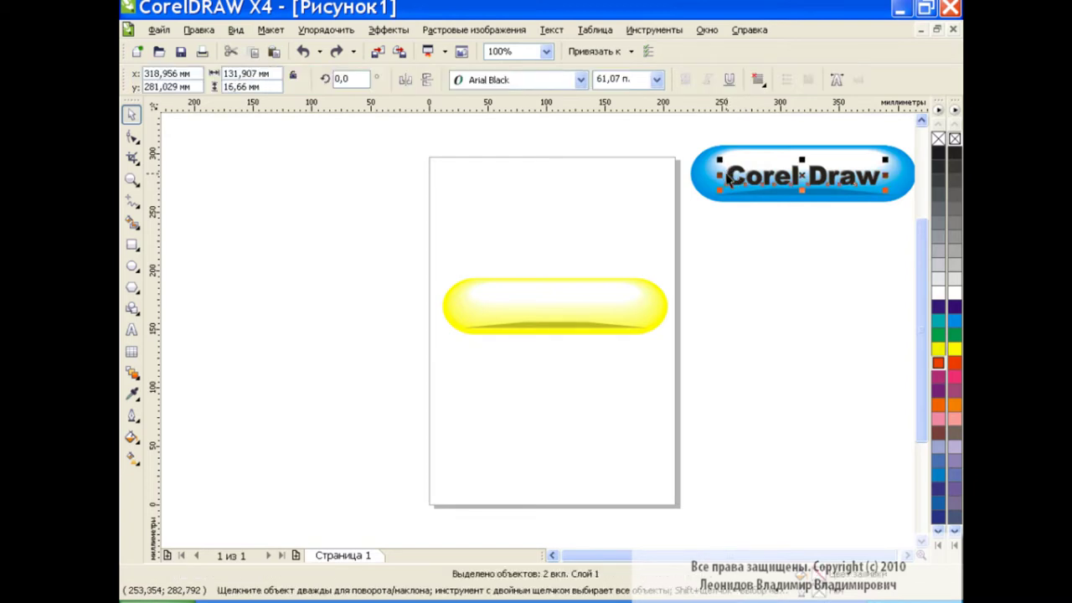
left_click_drag(804, 179, 557, 310)
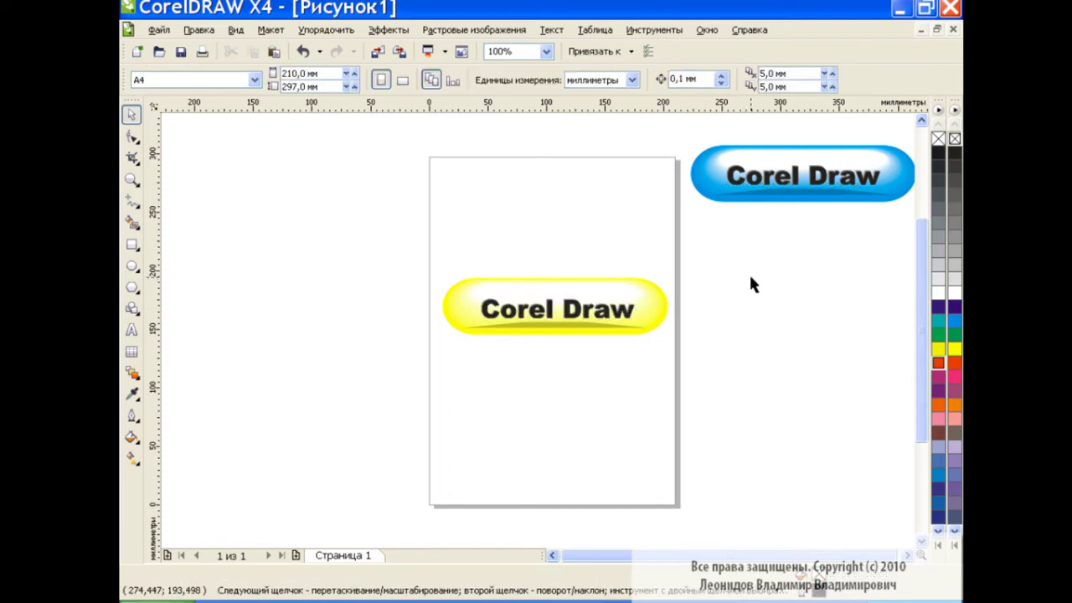
Step: Stack the yellow button under the blue one and move both onto the page
left_click_drag(431, 269, 677, 345)
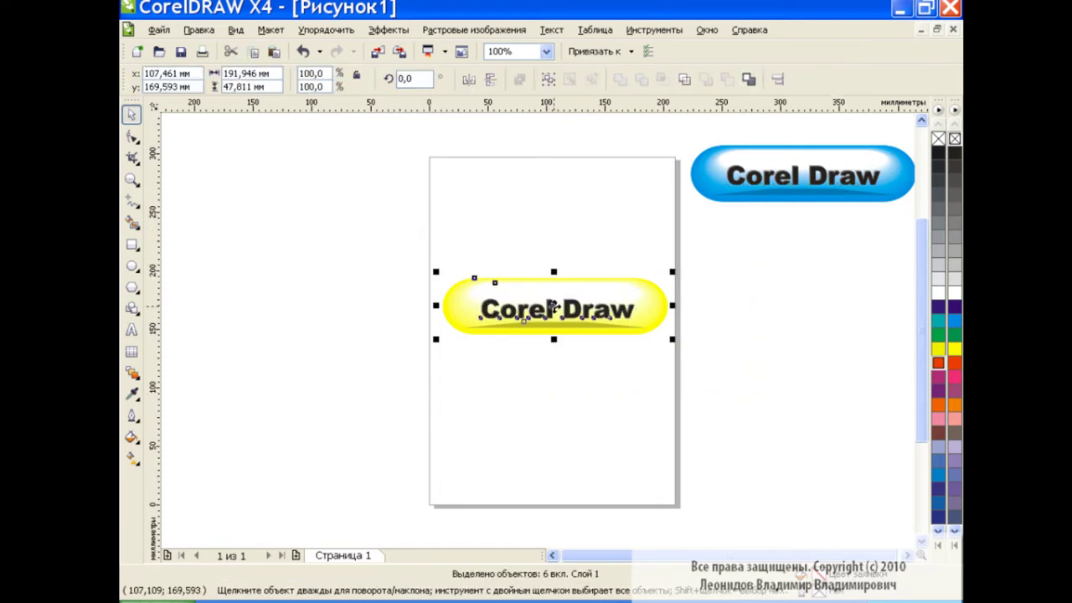
left_click_drag(553, 307, 804, 240)
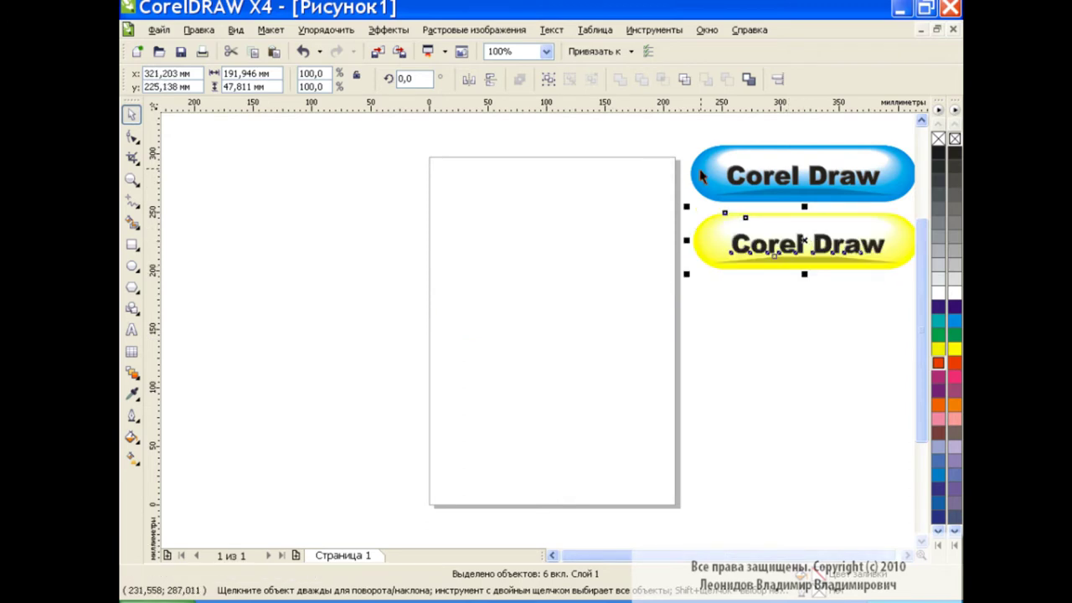
left_click_drag(674, 135, 892, 295)
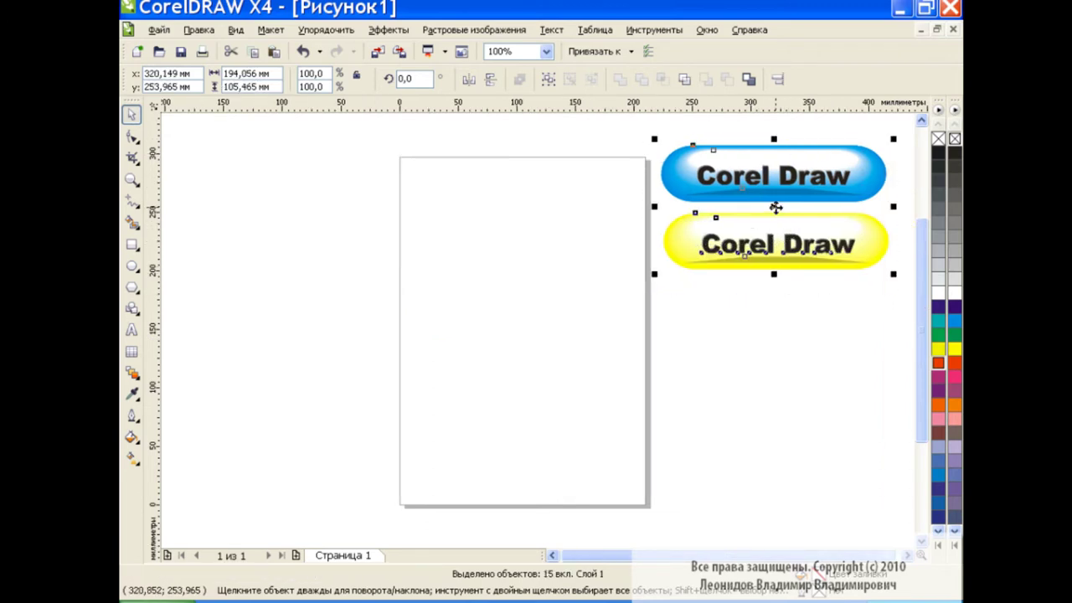
left_click_drag(776, 207, 527, 230)
left_click(551, 556)
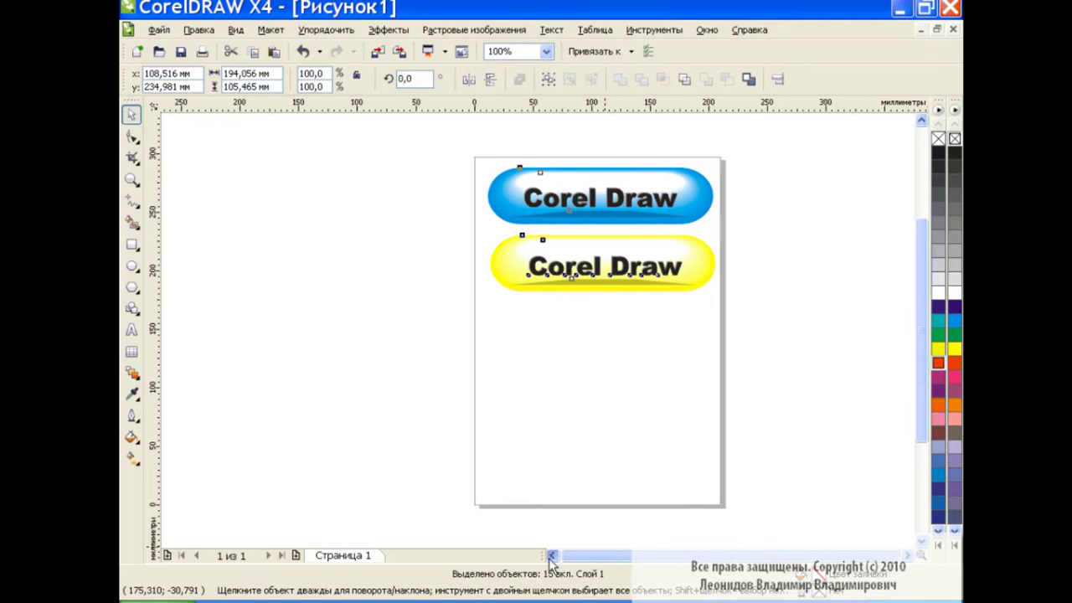
left_click(551, 557)
left_click(590, 369)
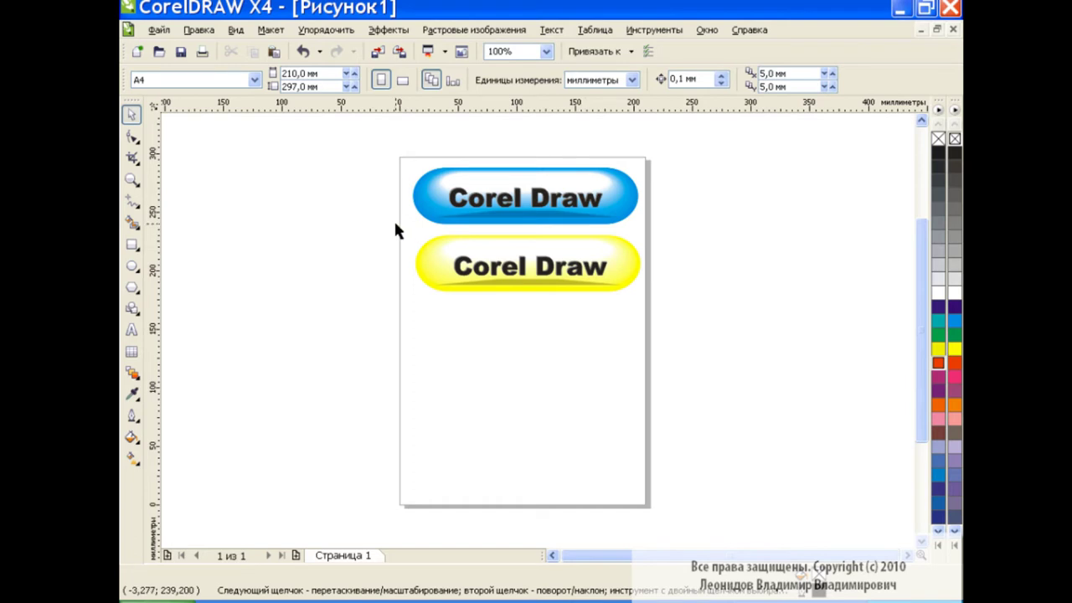
Step: Drag a copy of the yellow button to just below it
left_click_drag(397, 230, 695, 344)
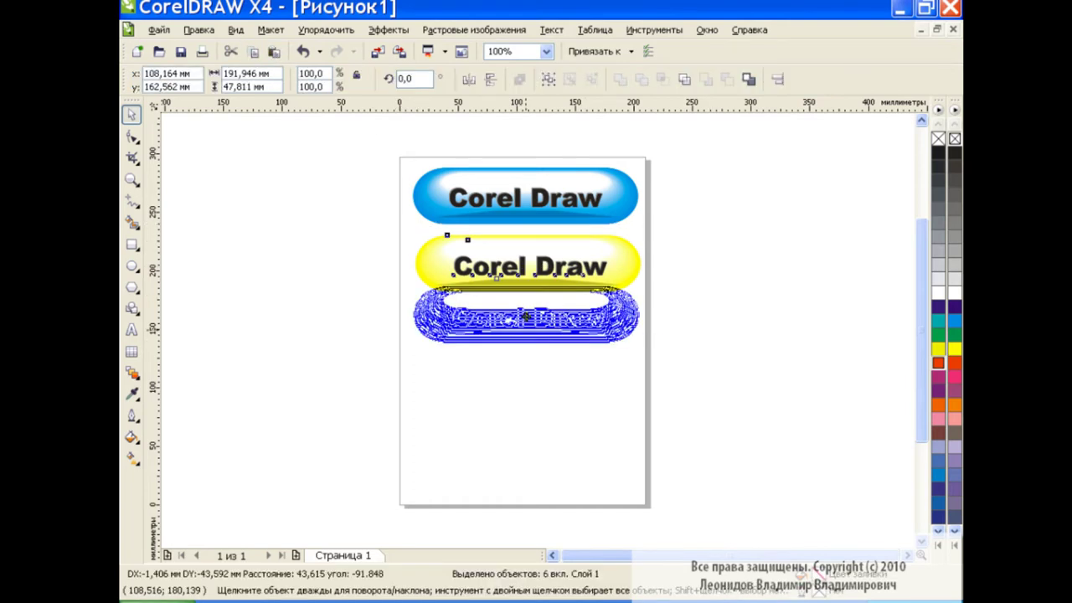
left_click_drag(538, 265, 538, 345)
left_click(700, 374)
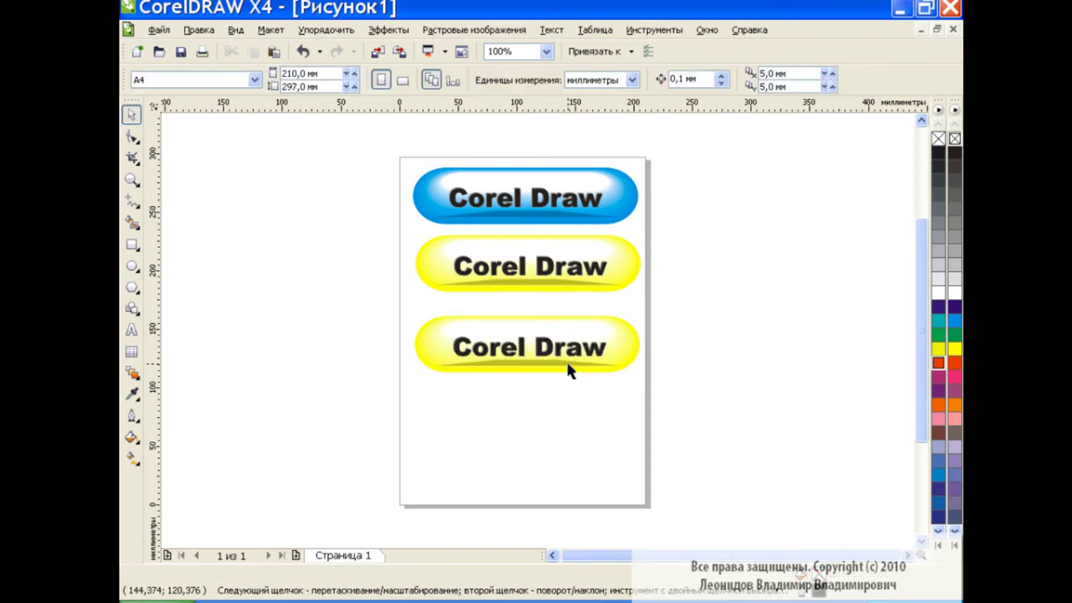
Step: Fill the lower button's base rectangle with red-orange, selecting it in the Object Manager
left_click(634, 339)
left_click(654, 29)
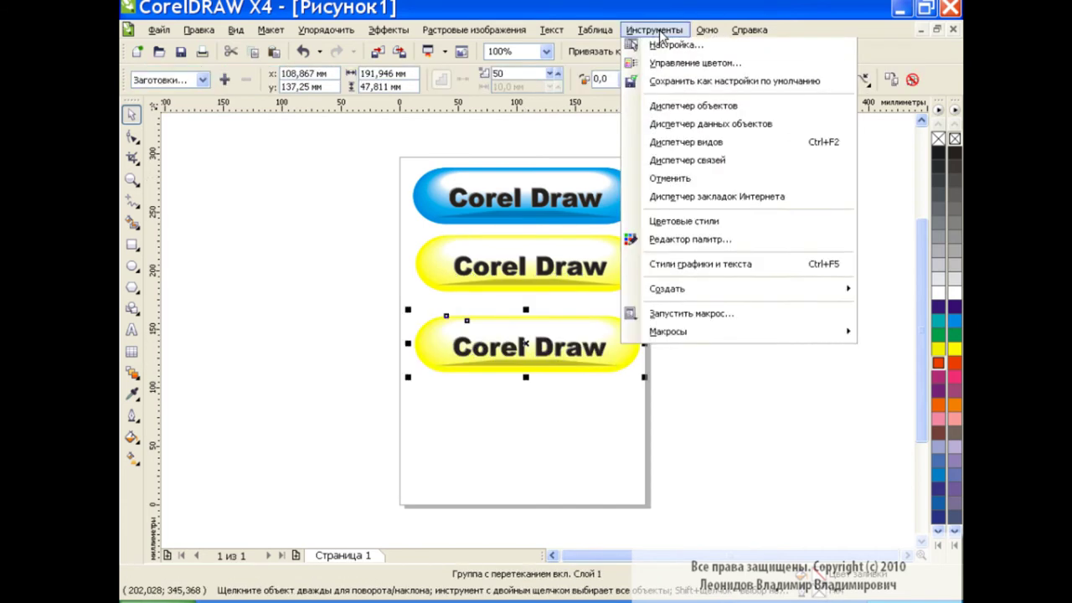
left_click(683, 125)
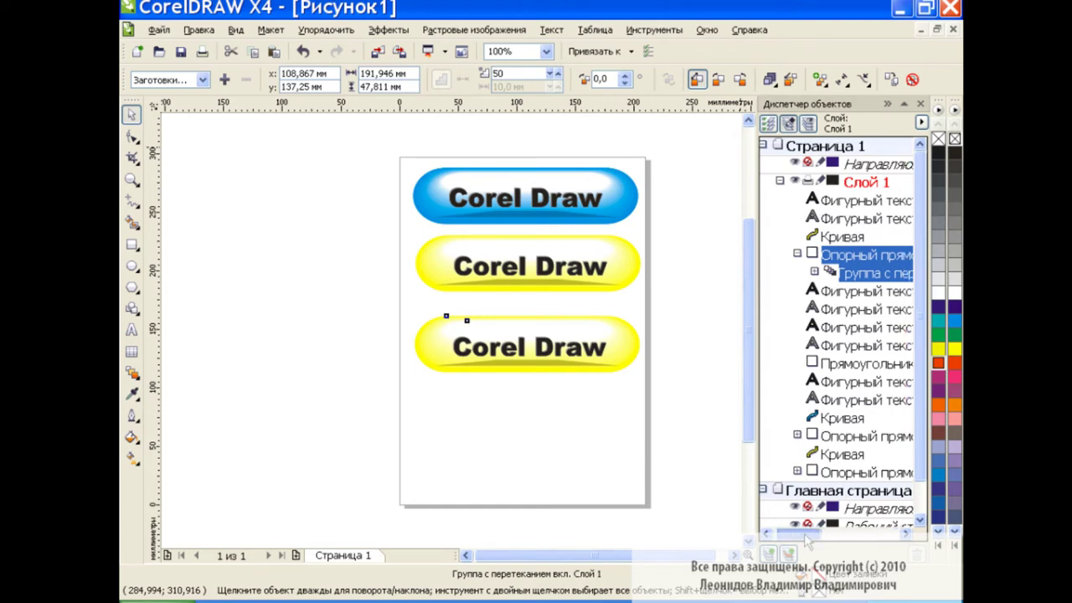
left_click(784, 272)
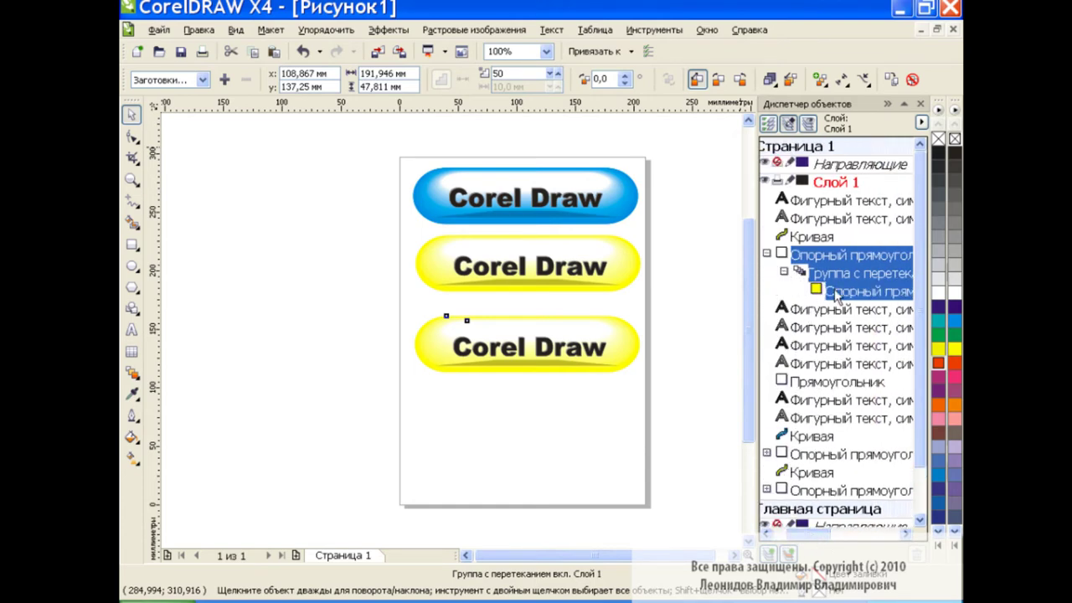
left_click(842, 293)
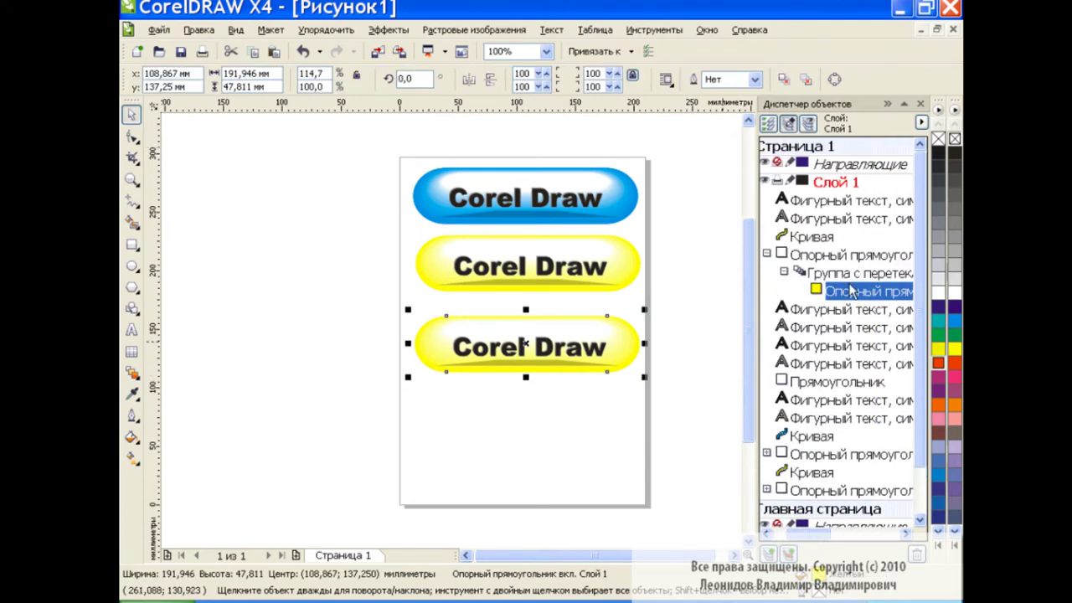
left_click(955, 365)
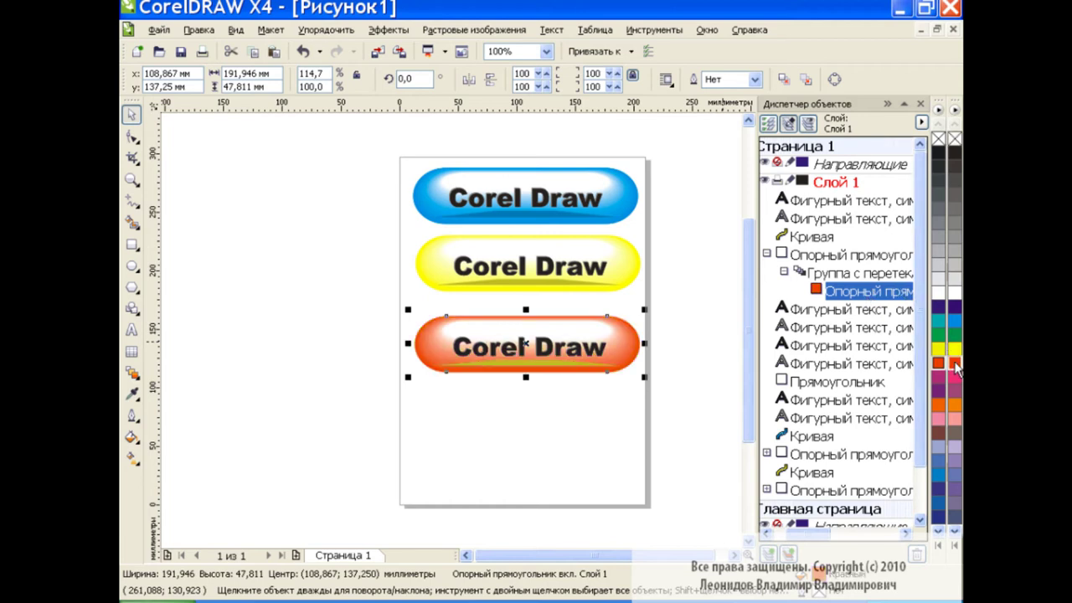
Step: Give the lower button's shadow curve a red-orange outline and a red uniform fill
left_click(555, 362)
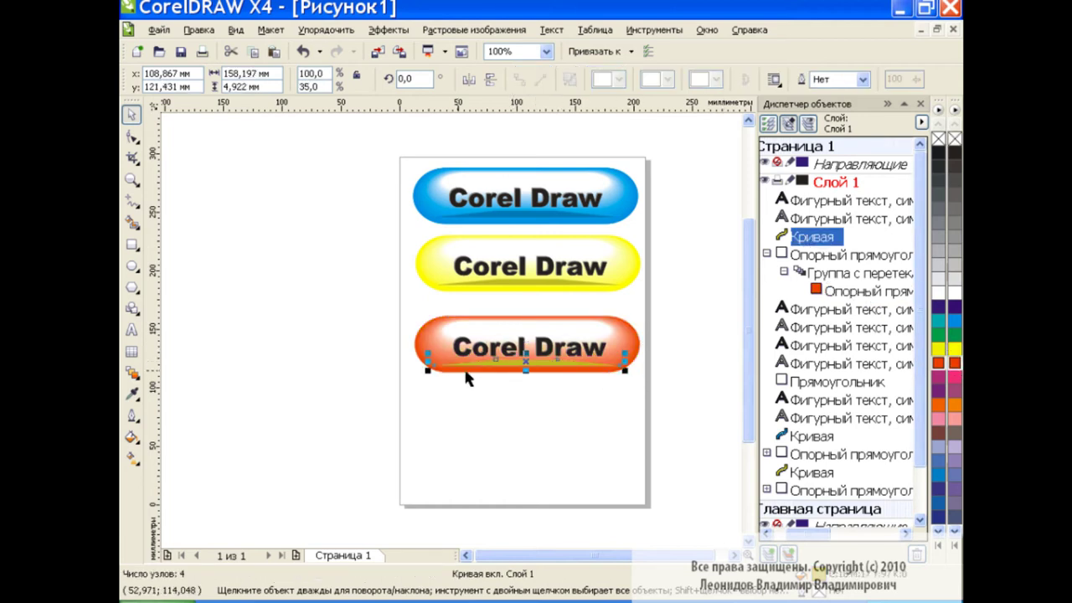
right_click(955, 363)
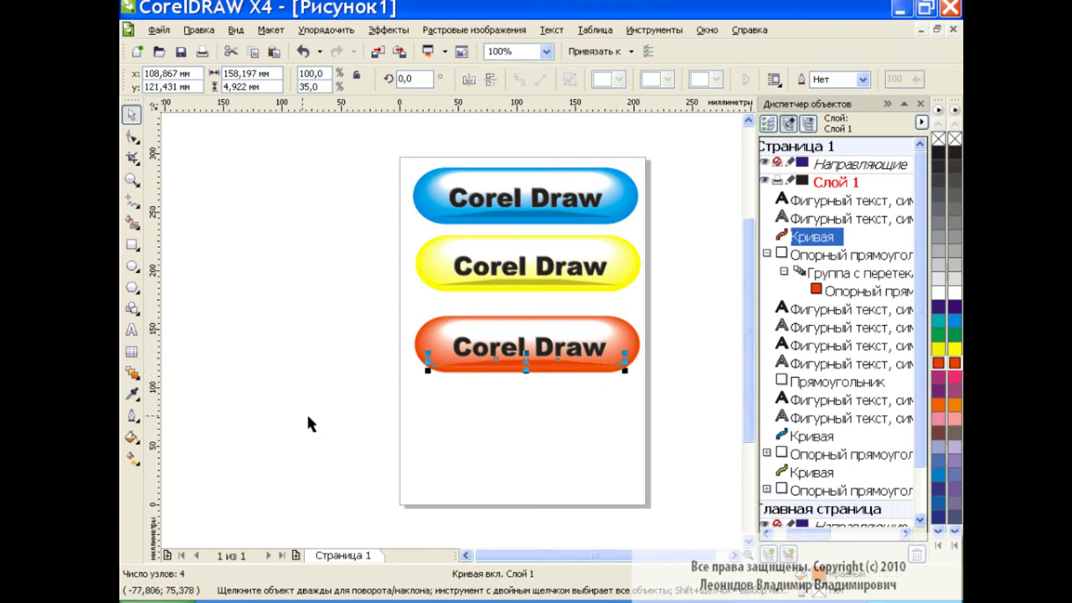
left_click(131, 436)
left_click(184, 445)
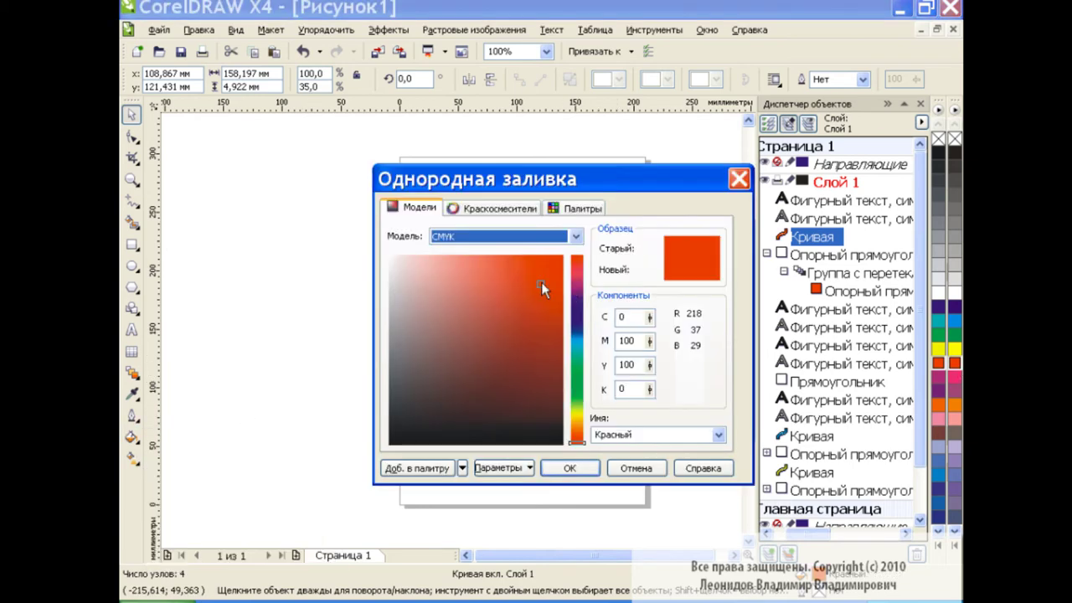
left_click(525, 318)
left_click(570, 468)
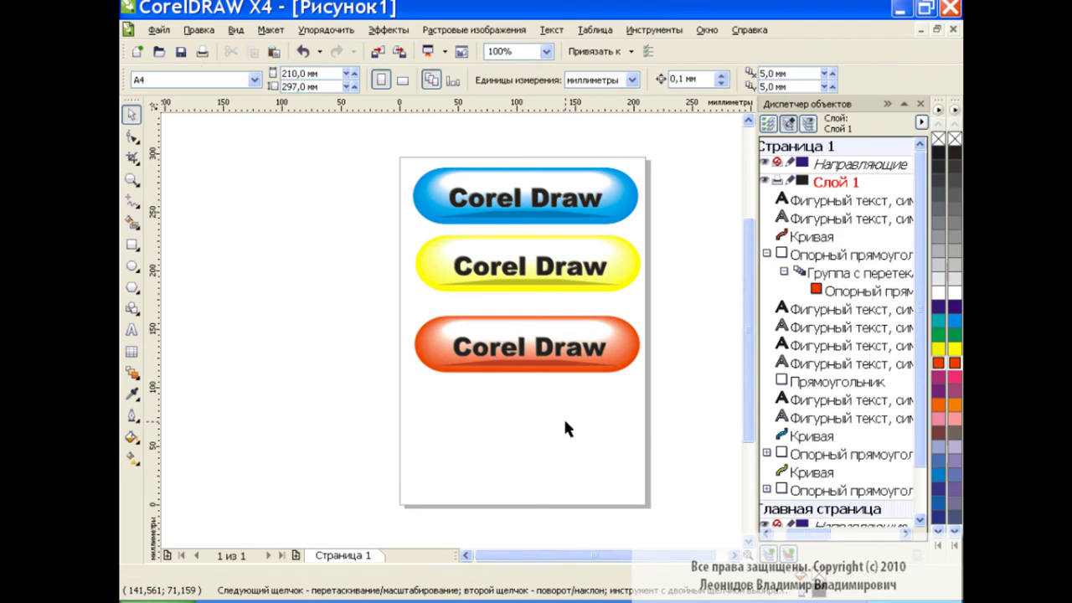
left_click(921, 104)
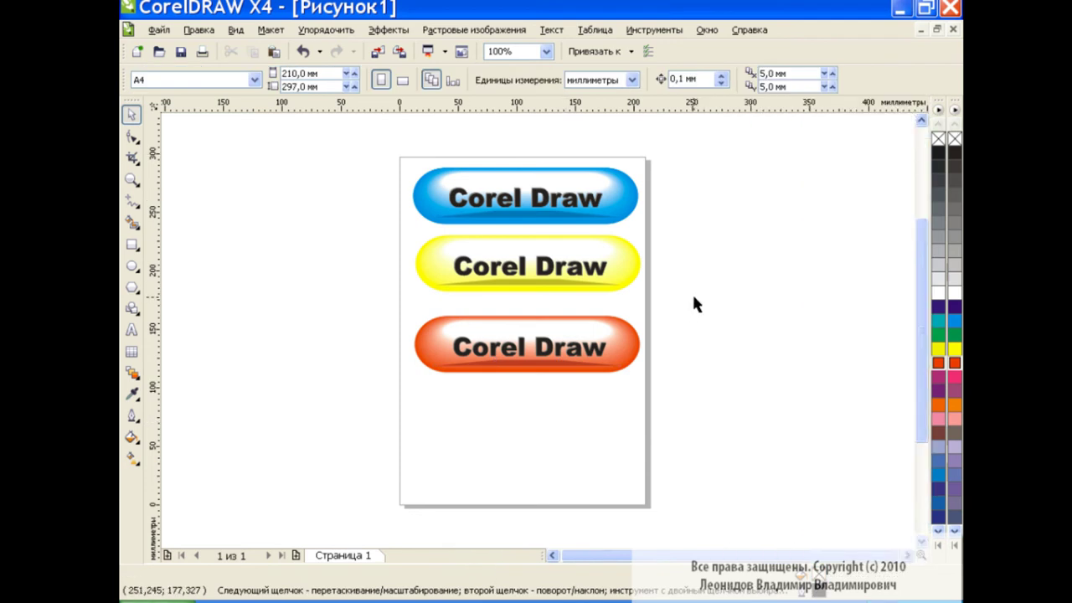
Step: Align all three buttons on their vertical centres, then deselect them
left_click_drag(371, 151, 723, 402)
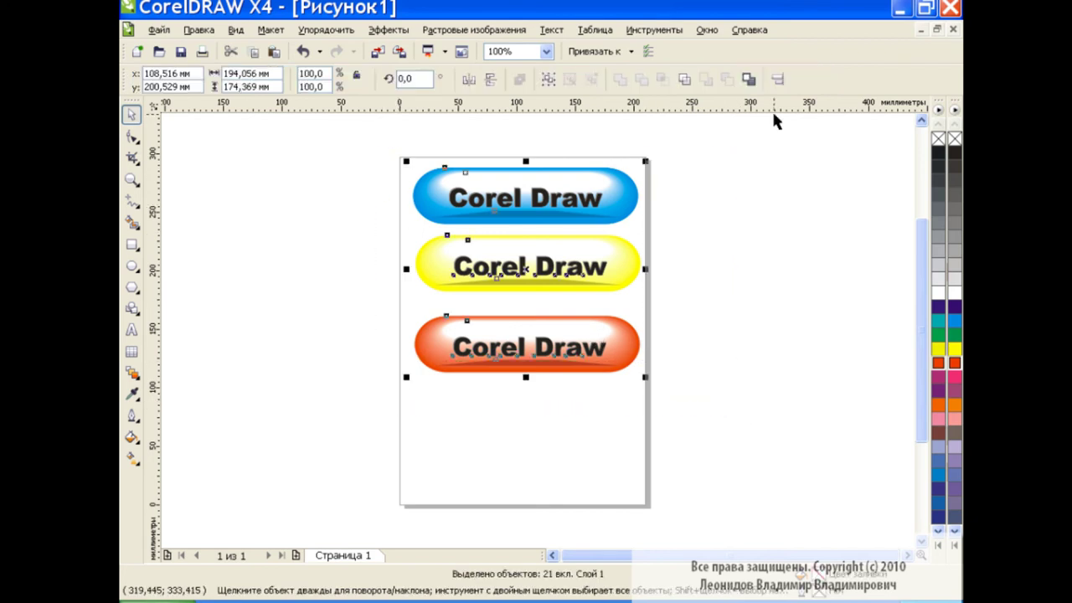
left_click(777, 79)
left_click(553, 282)
left_click(593, 396)
left_click(649, 395)
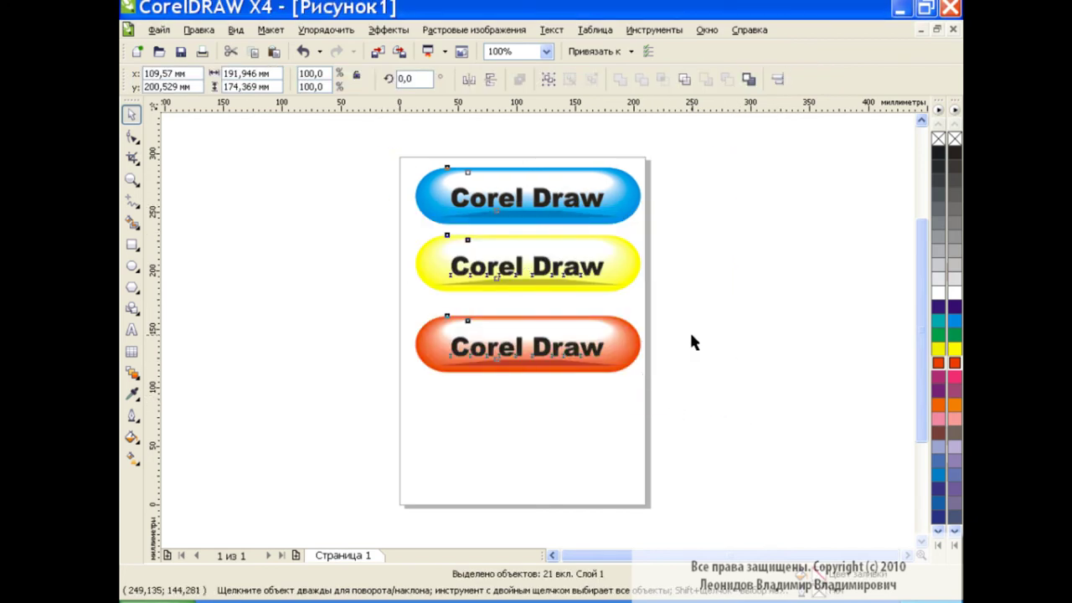
left_click(687, 339)
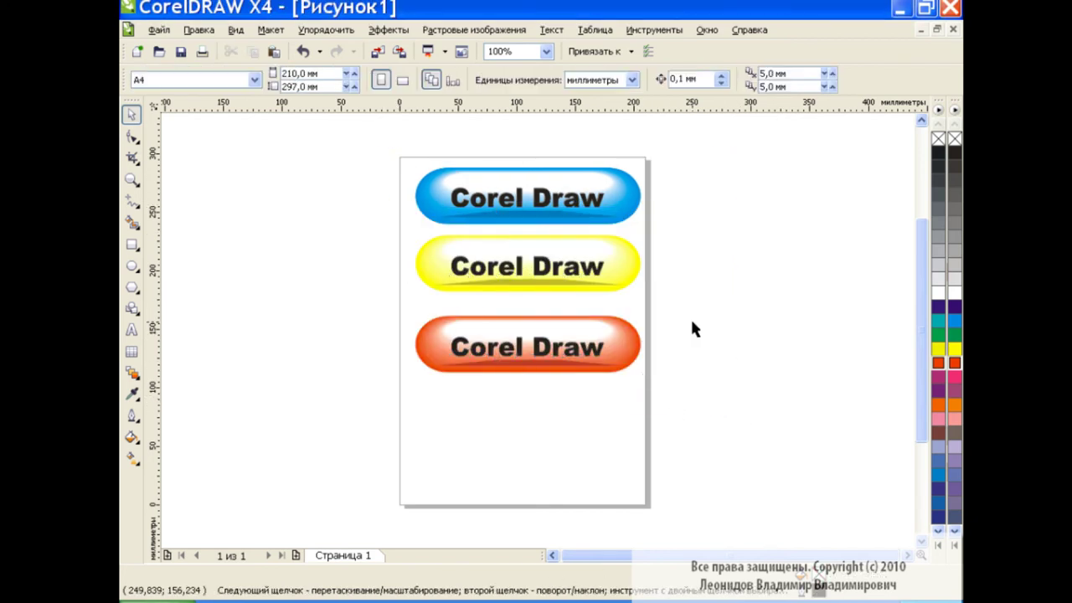